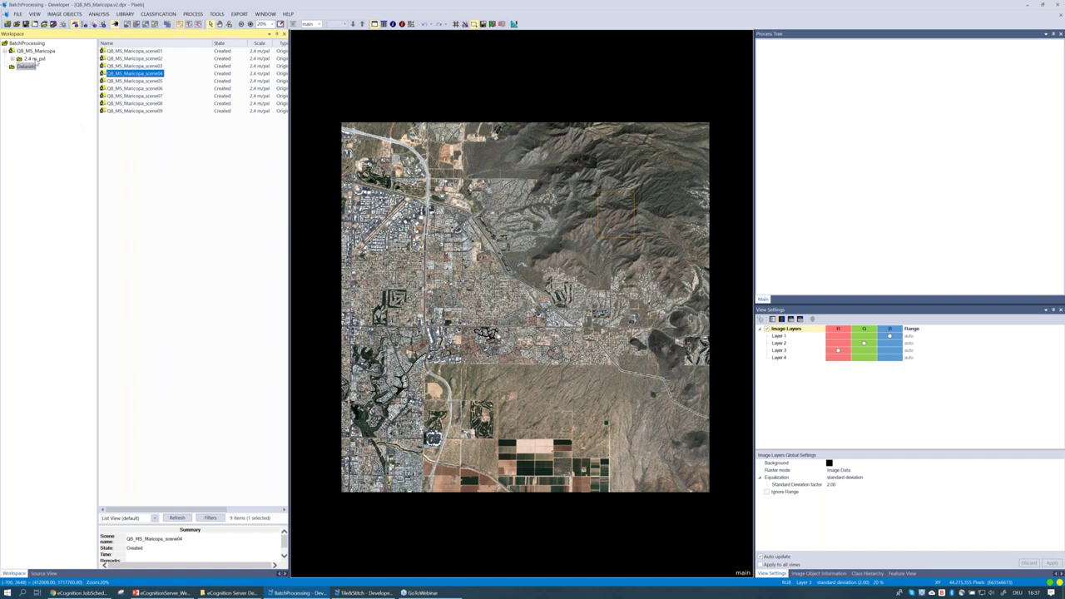
# - Inspect the subset scenes stored under the QB_MS_Maricopa project and close the open project
pyautogui.click(36, 50)
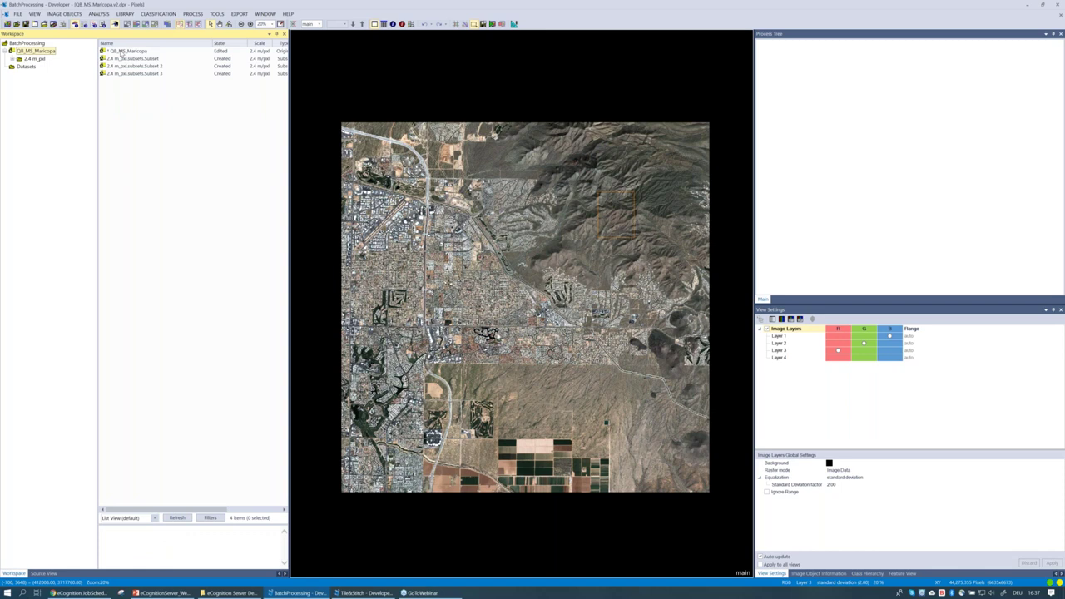
pyautogui.click(123, 53)
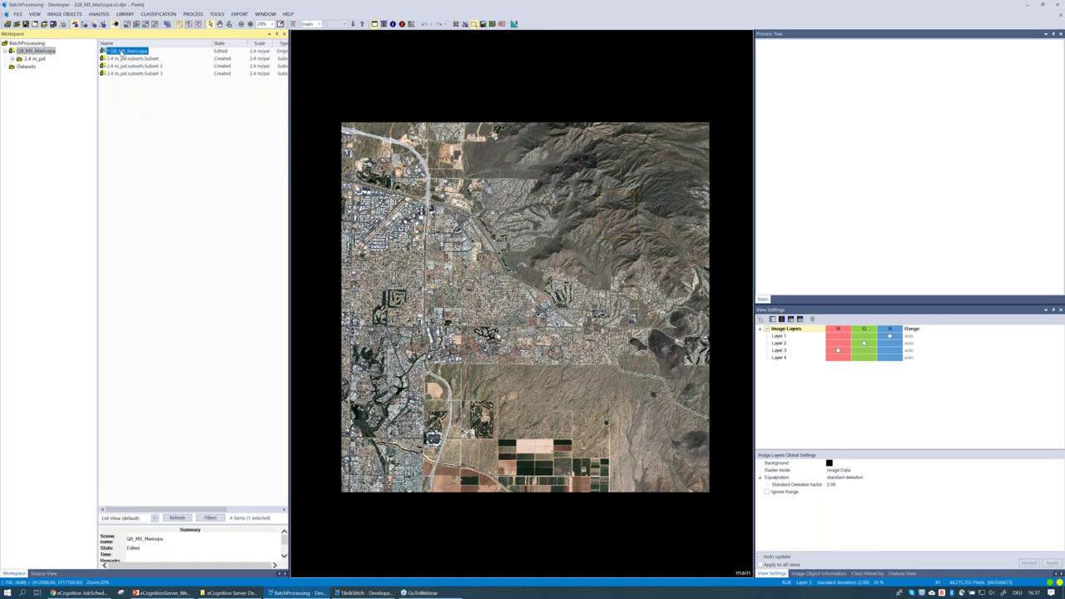
pyautogui.click(133, 74)
pyautogui.click(39, 67)
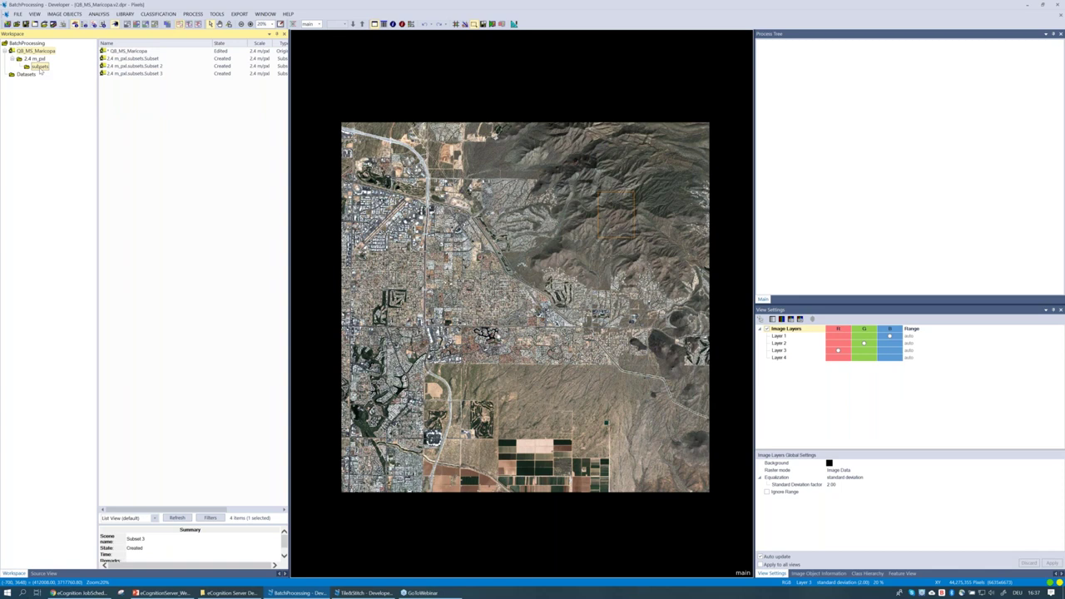
pyautogui.click(39, 68)
pyautogui.click(109, 52)
pyautogui.click(113, 66)
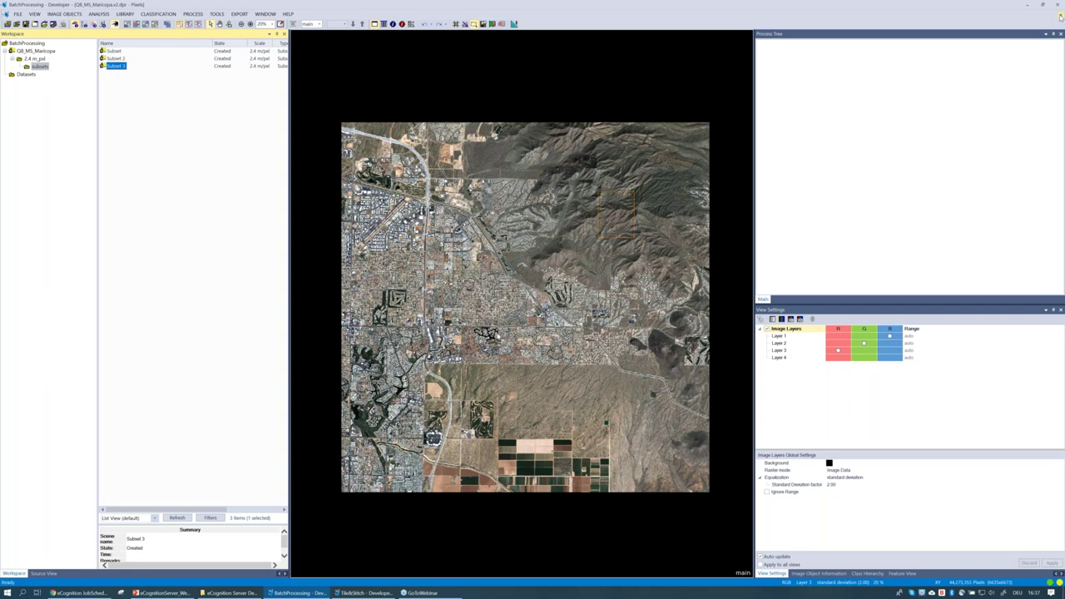
pyautogui.click(1061, 17)
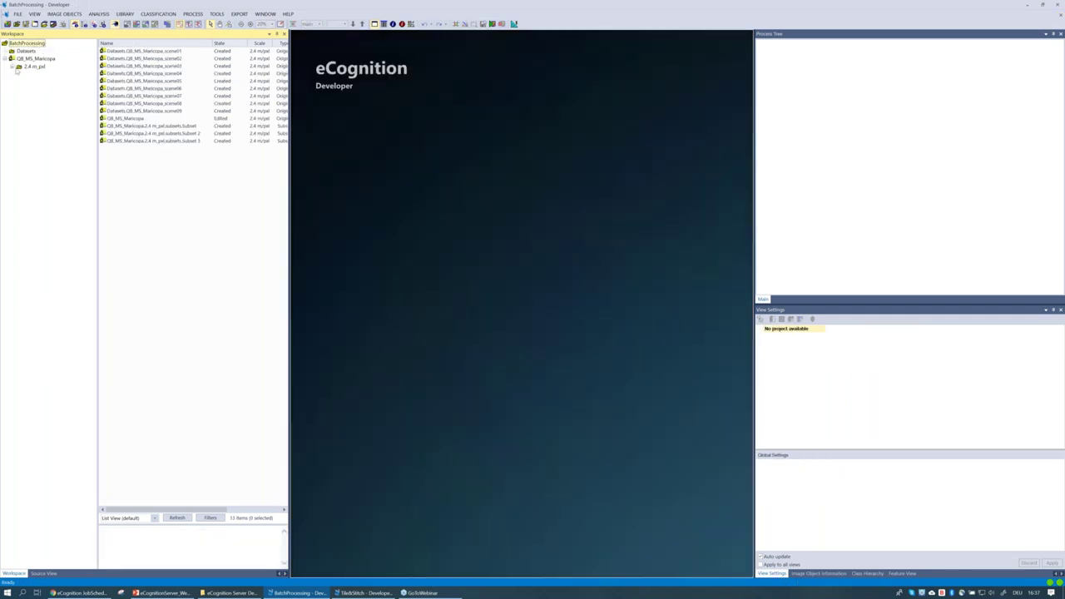
# - Examine the analysis options for the 2.4 m_pxl folder and the whole BatchProcessing workspace, and the selection of individual subsets
pyautogui.click(31, 67)
pyautogui.click(31, 52)
pyautogui.click(40, 67)
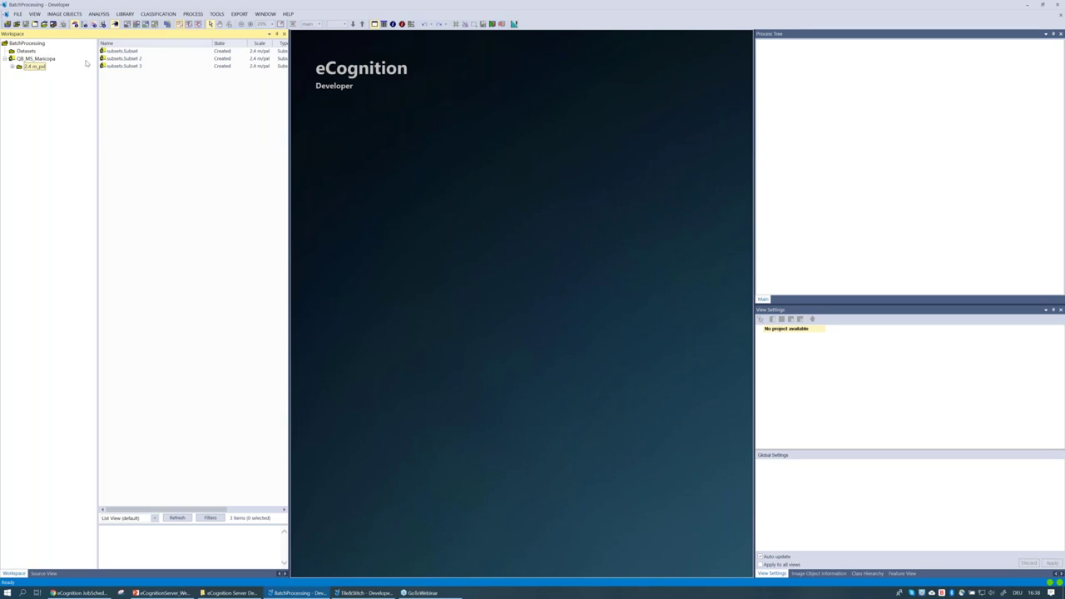
pyautogui.rightClick(34, 71)
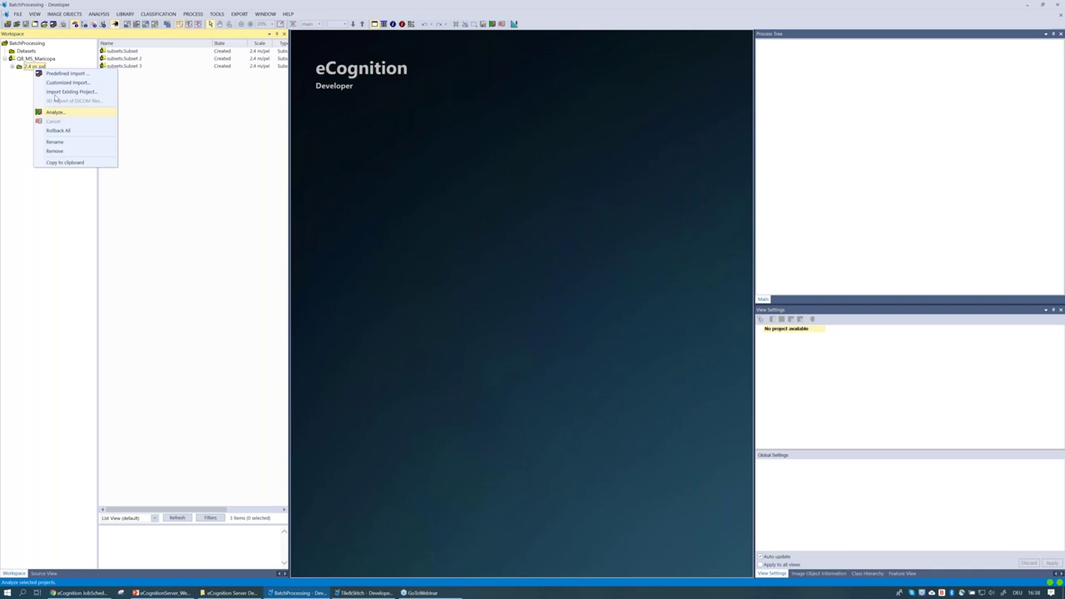
pyautogui.click(36, 47)
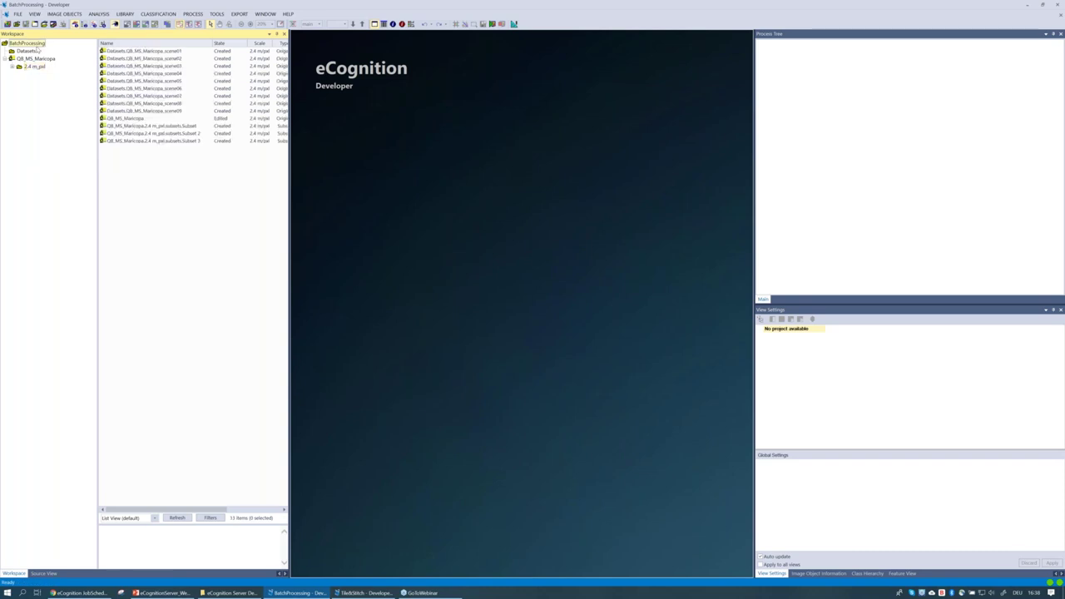
pyautogui.rightClick(37, 47)
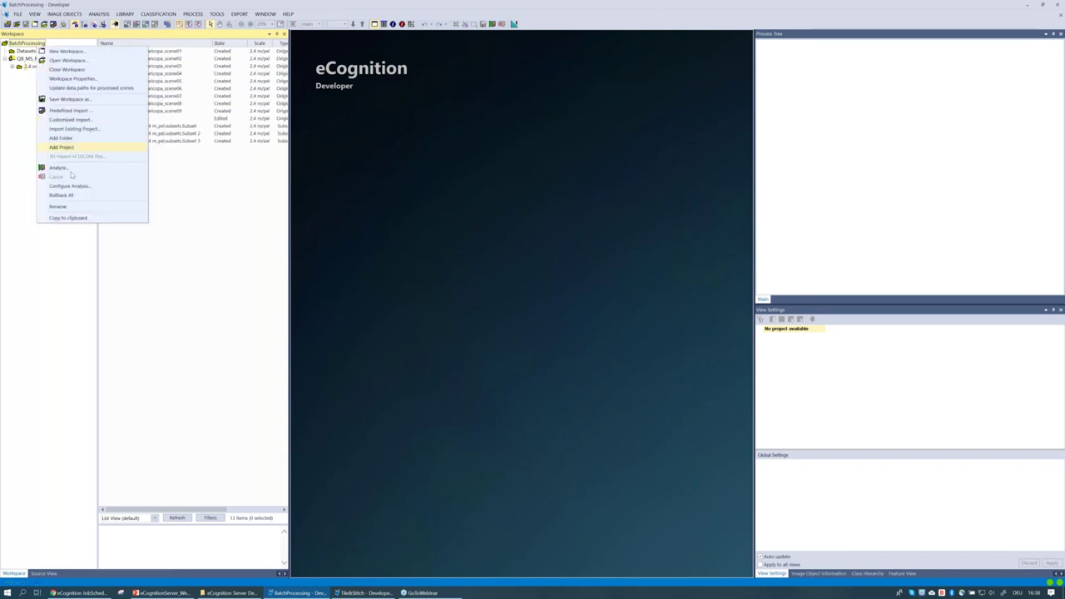
pyautogui.click(30, 66)
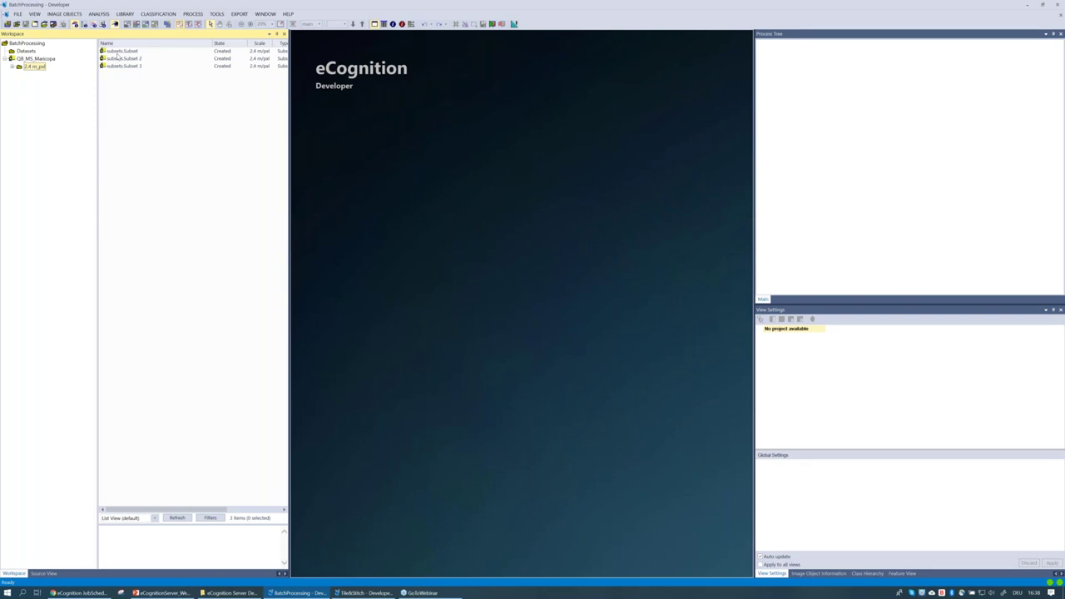
pyautogui.click(118, 54)
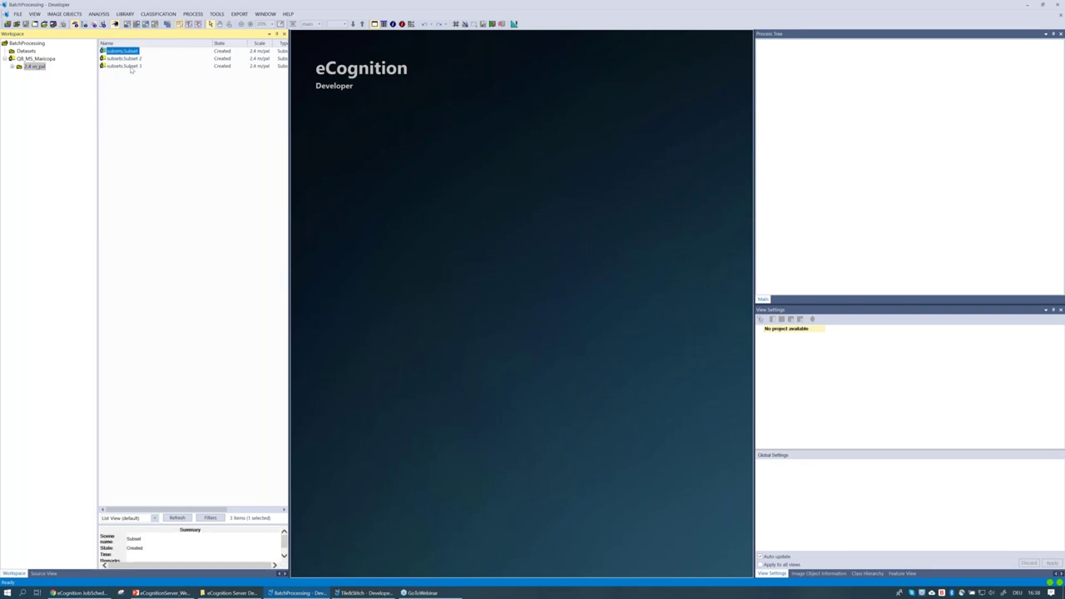
pyautogui.keyDown('ctrl'); pyautogui.click(138, 66); pyautogui.keyUp('ctrl')
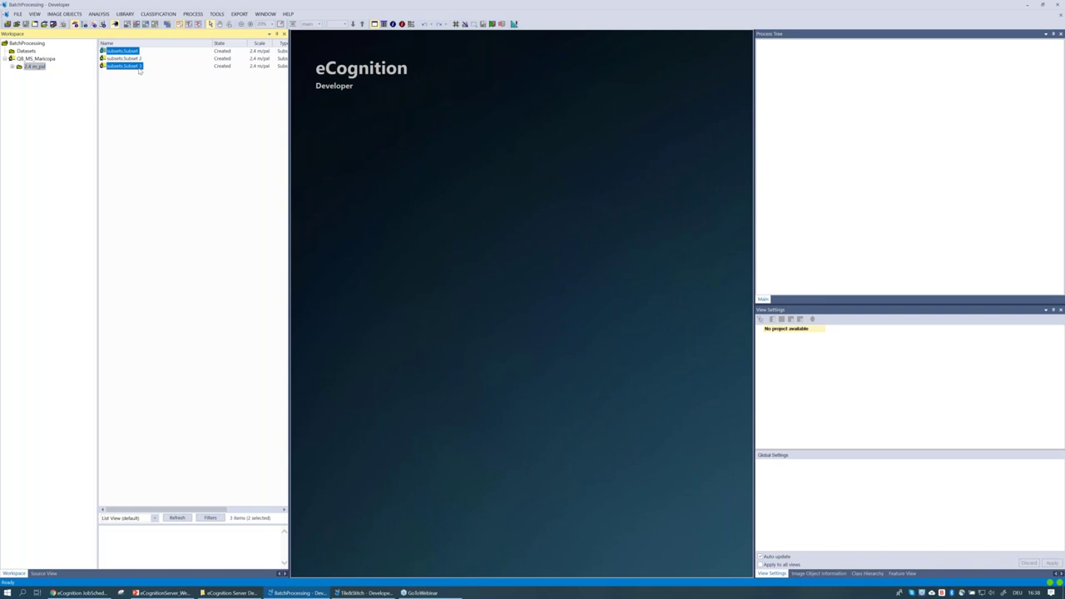
# - Start an analysis job on the 2.4 m_pxl folder using the BatchProcessing.dcp rule set
pyautogui.click(40, 68)
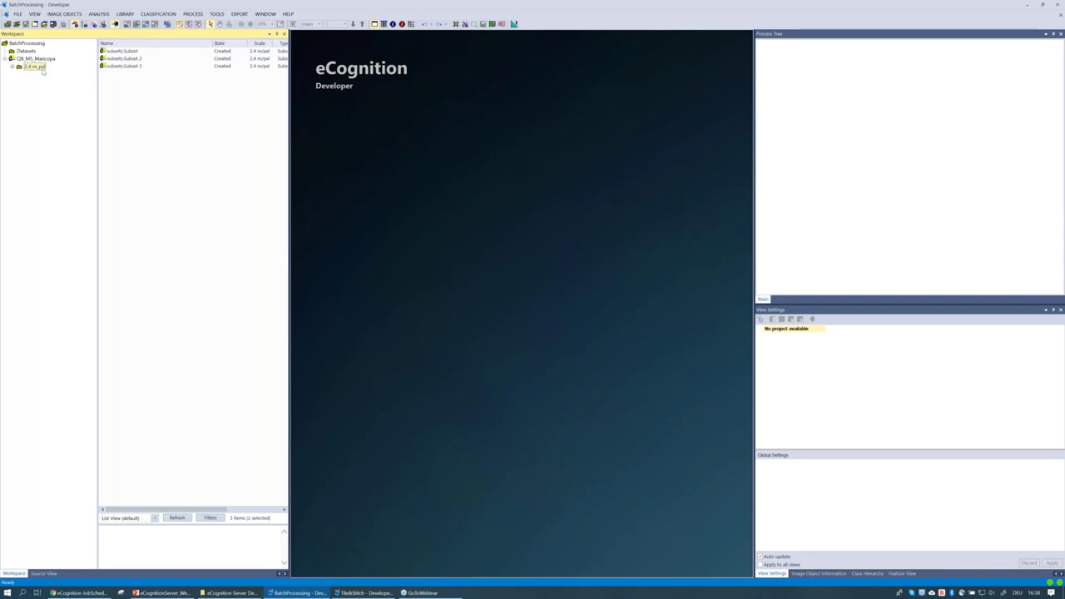
pyautogui.rightClick(42, 71)
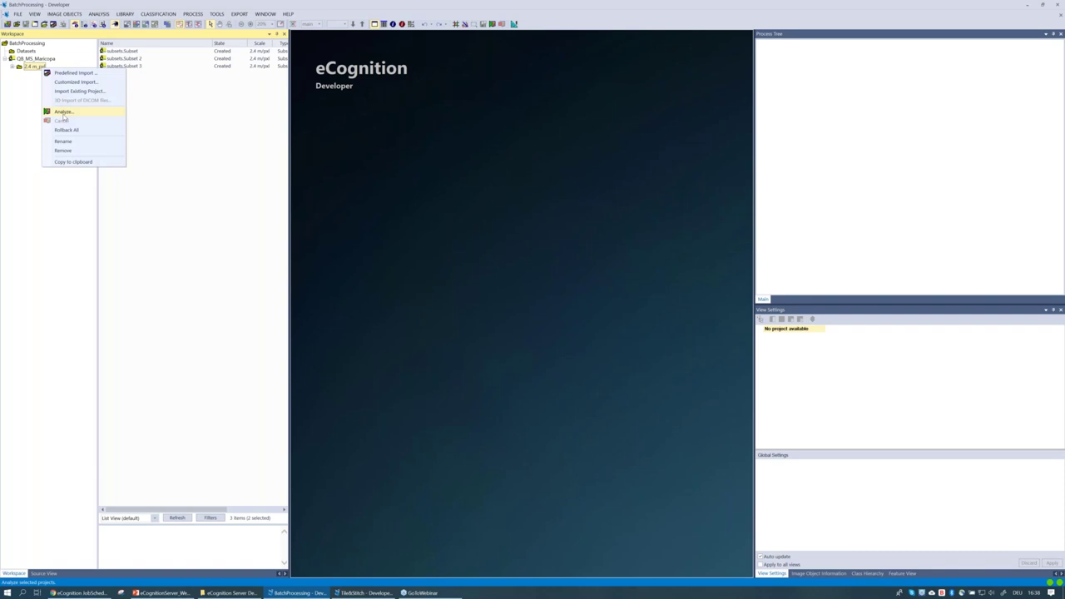
pyautogui.click(64, 113)
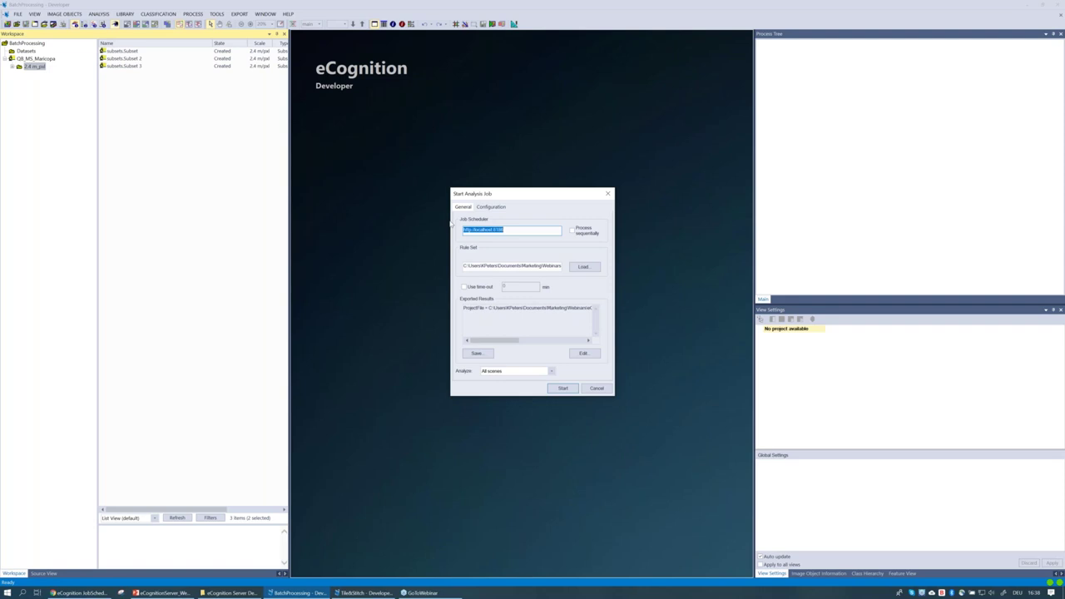
pyautogui.click(531, 229)
pyautogui.moveTo(511, 230); pyautogui.dragTo(450, 246)
pyautogui.click(601, 269)
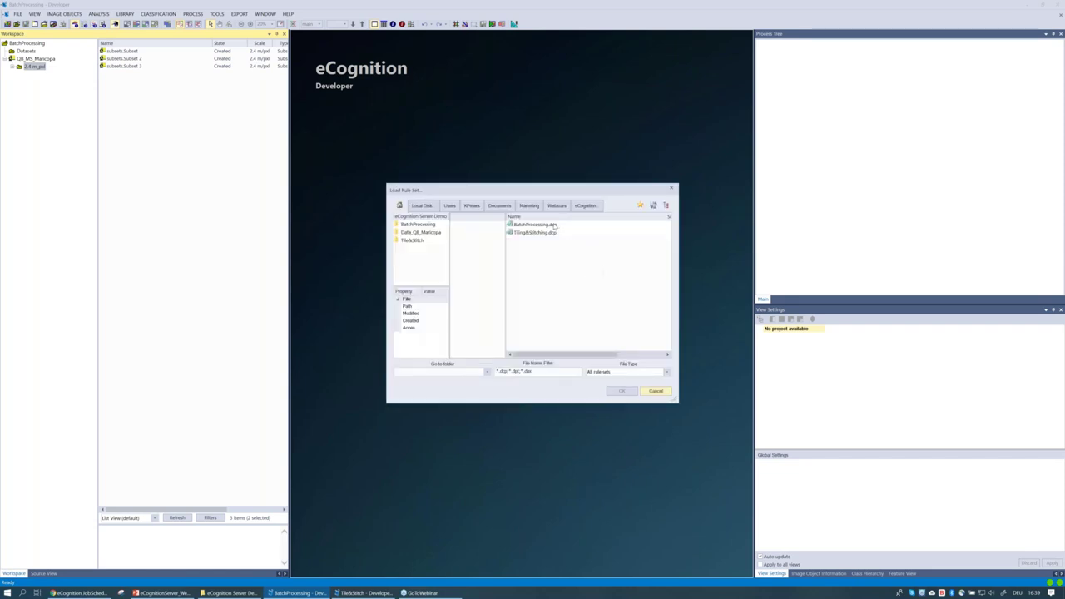
pyautogui.click(568, 225)
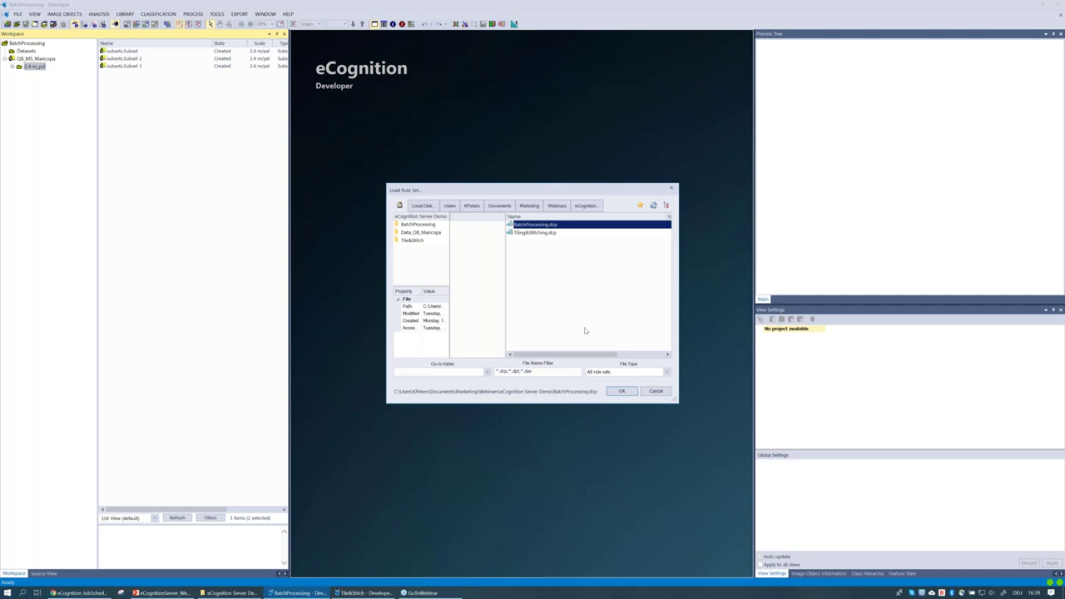
pyautogui.click(625, 392)
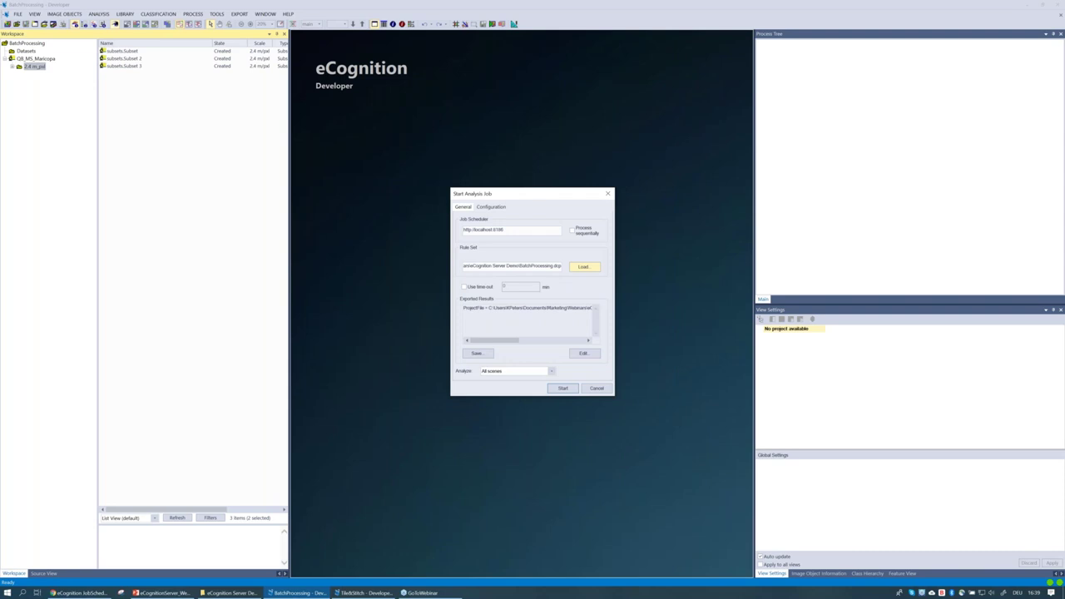
pyautogui.click(564, 389)
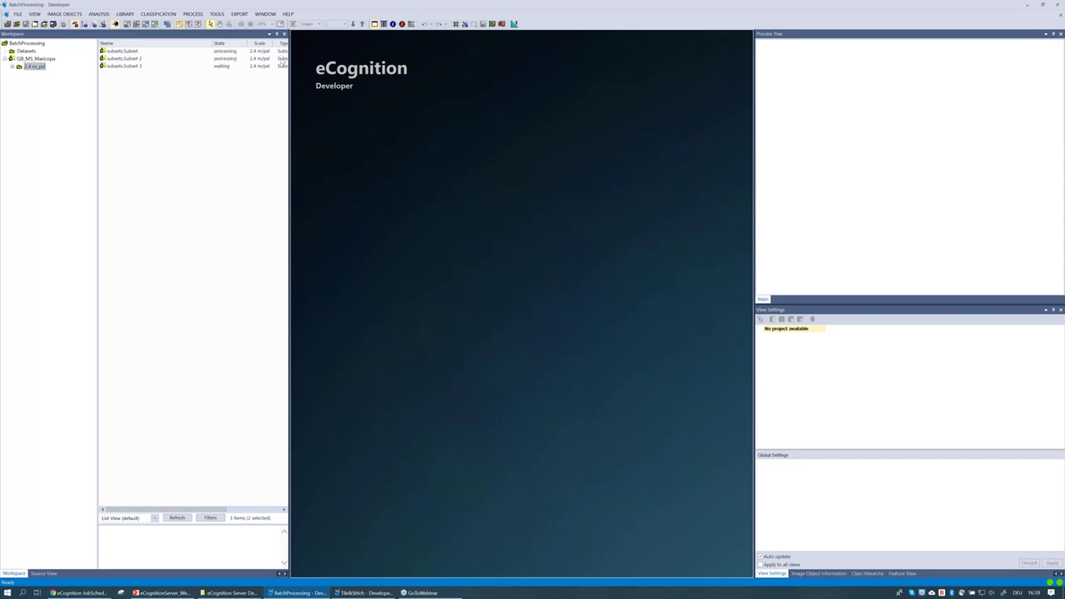
# - Narrow the Name column of the scene list and check the processing state of the first subset
pyautogui.click(206, 43)
pyautogui.moveTo(206, 43); pyautogui.dragTo(190, 43)
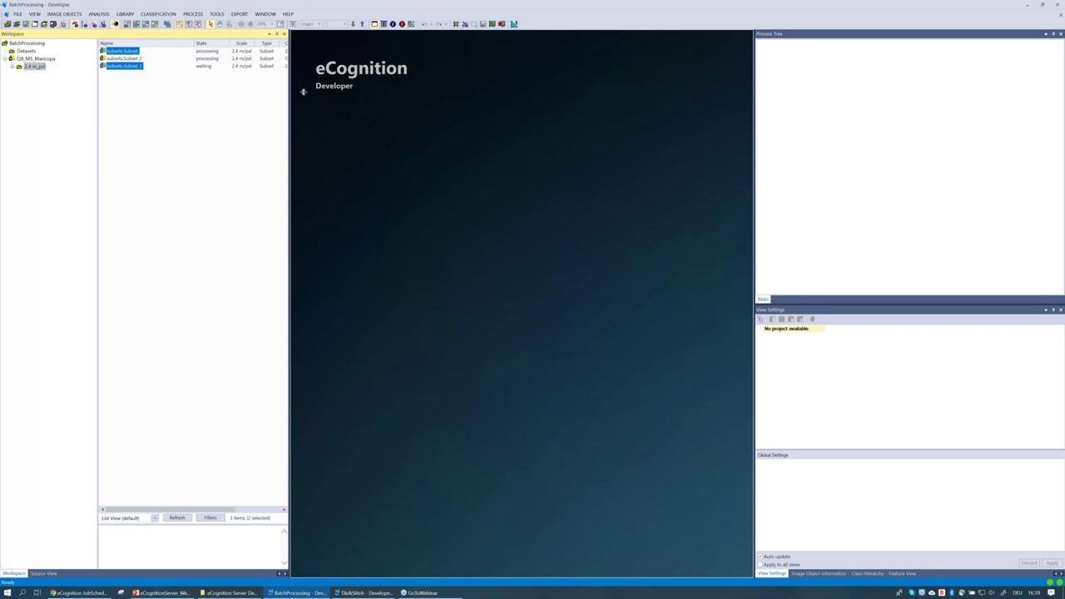
pyautogui.click(211, 52)
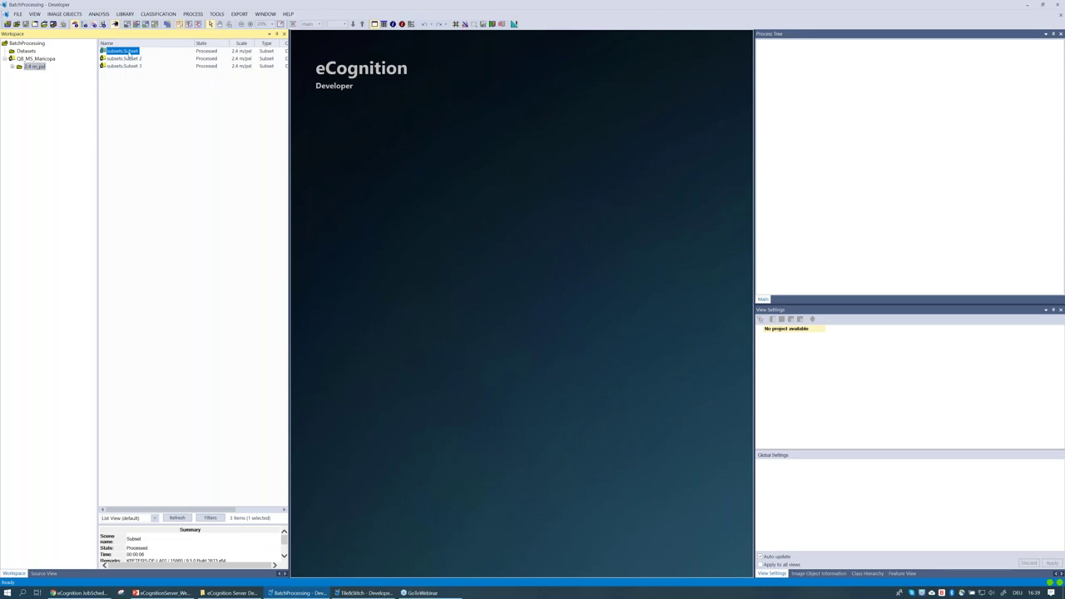
# - Open the first processed subset and display its classification on the Main Level
pyautogui.click(125, 51)
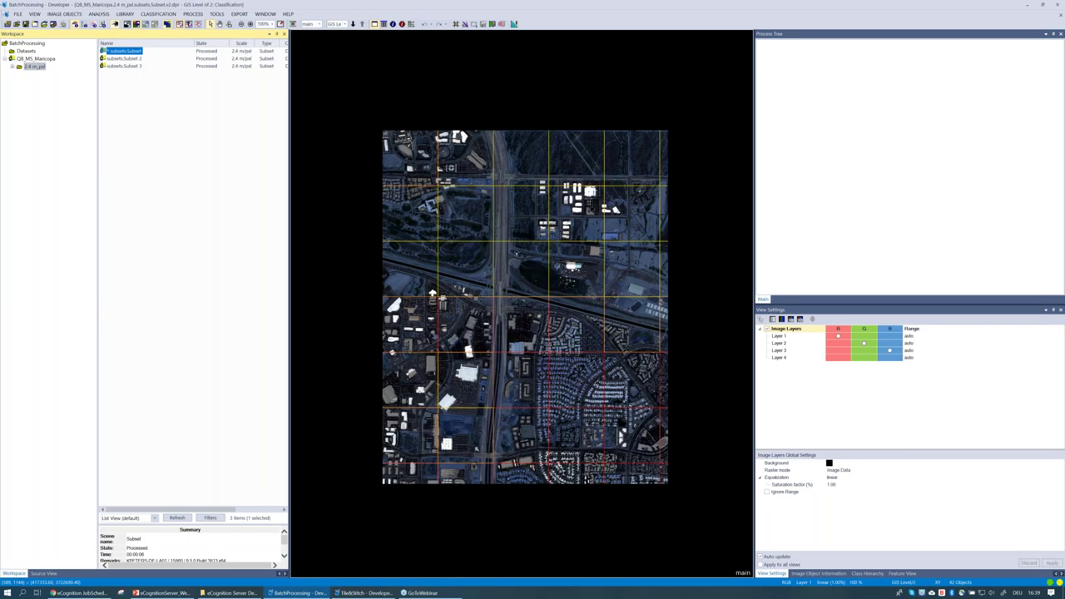
pyautogui.click(393, 23)
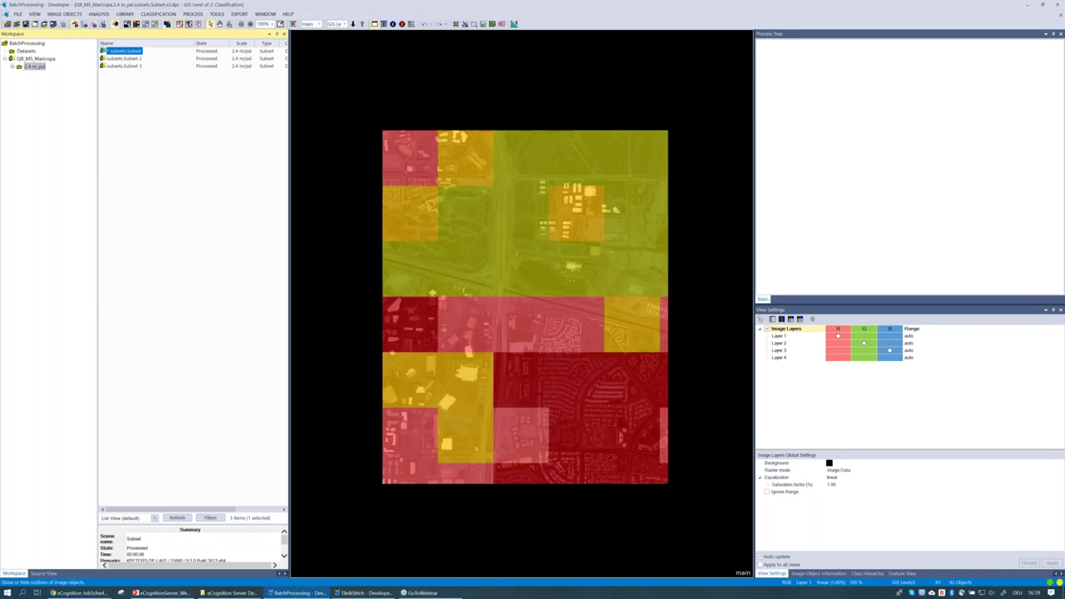
pyautogui.click(340, 23)
pyautogui.click(343, 33)
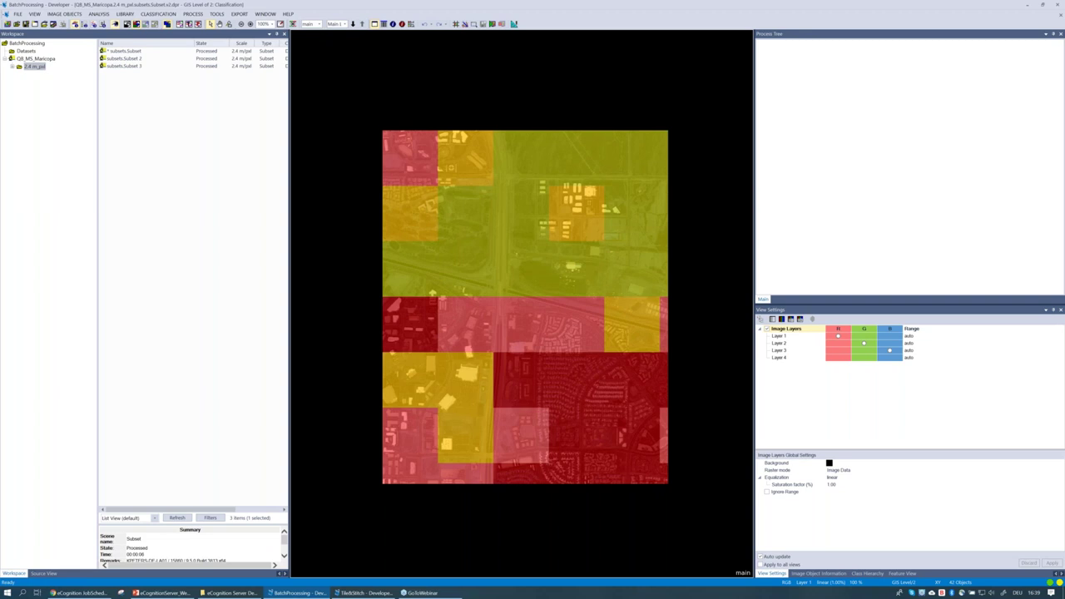
pyautogui.click(319, 25)
pyautogui.click(345, 25)
# - Switch the subset's view to the GIS Level and examine the classified grid cells
pyautogui.click(345, 24)
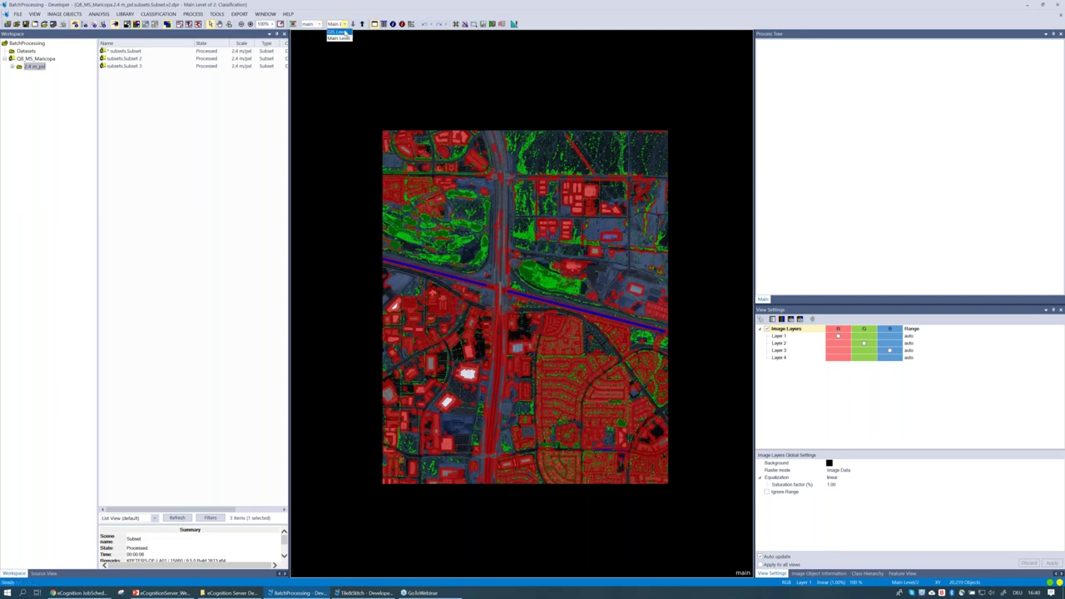
pyautogui.click(343, 32)
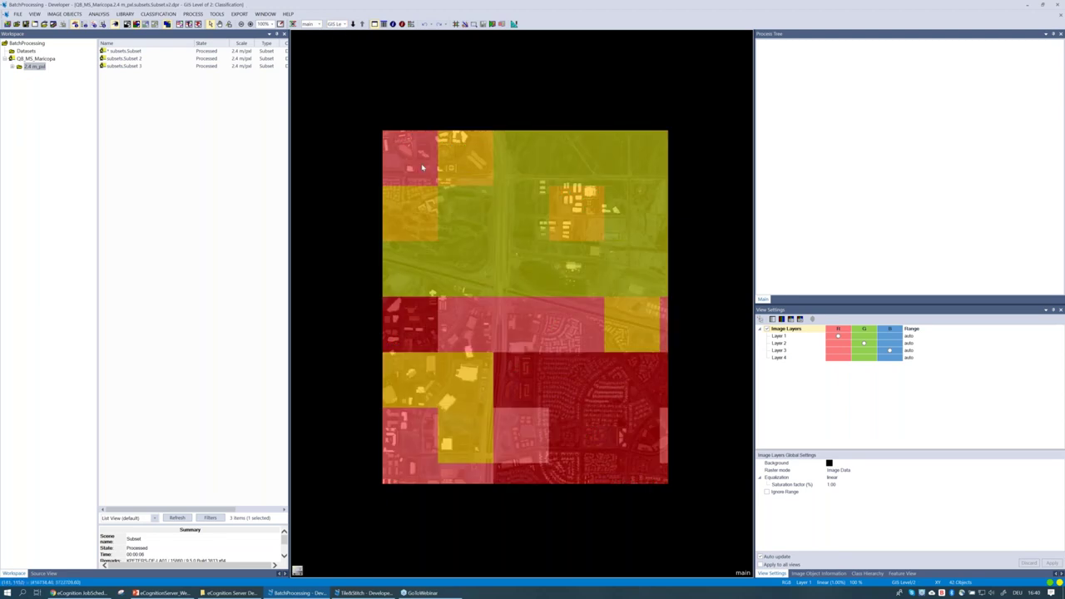
pyautogui.moveTo(418, 329)
pyautogui.moveTo(469, 284)
pyautogui.moveTo(566, 235)
pyautogui.moveTo(573, 175)
# - Close the open subset and roll back all processed scenes of QB_MS_Maricopa
pyautogui.click(1061, 15)
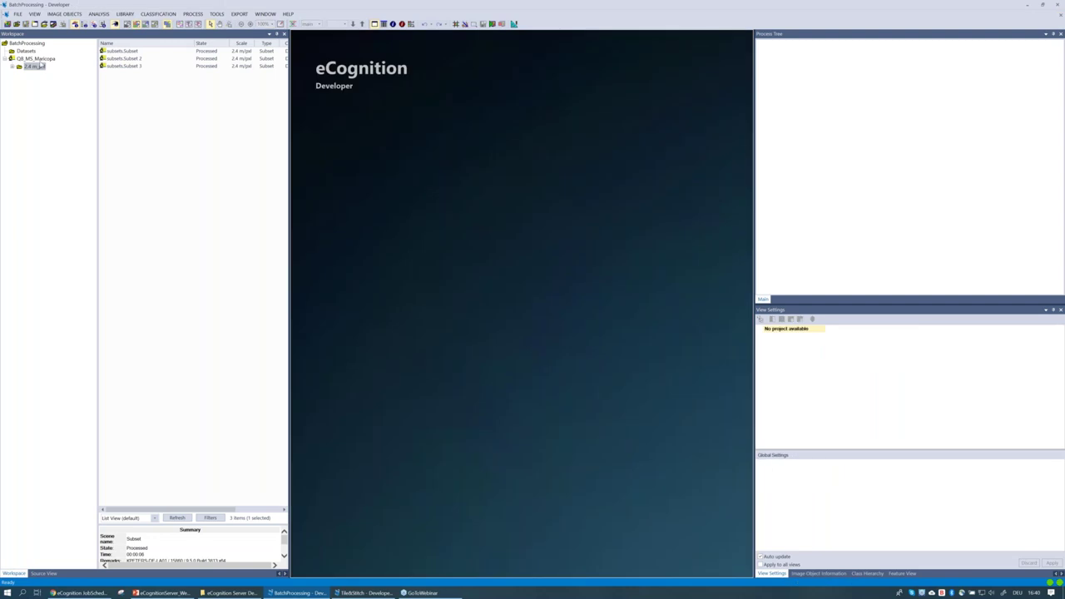
pyautogui.click(36, 59)
pyautogui.press('Return')
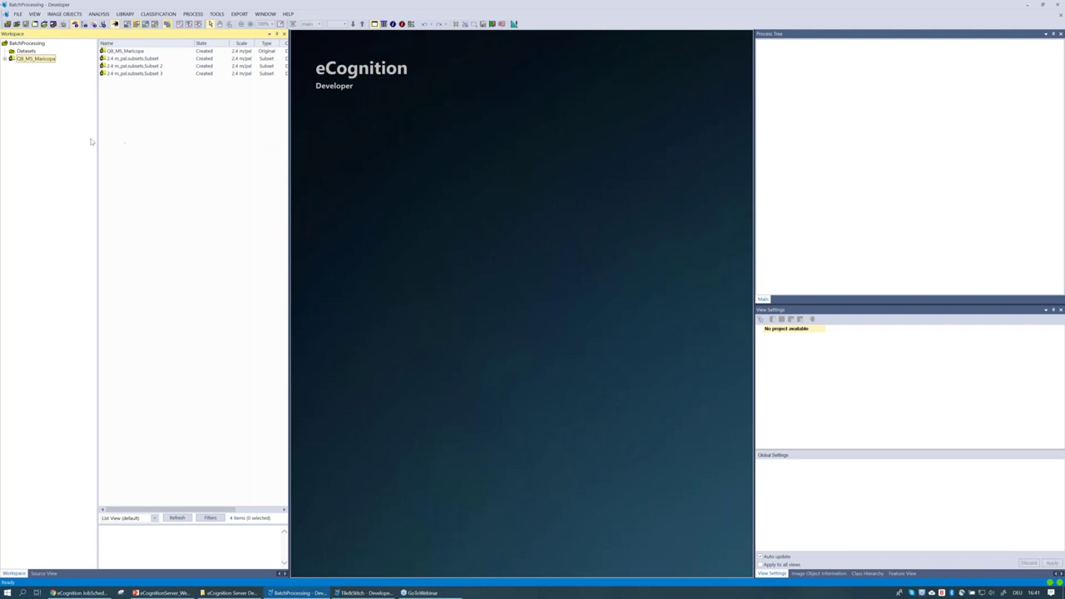
# - Start an analysis job on the Datasets folder's scenes using the BatchProcessing.dcp rule set
pyautogui.click(33, 53)
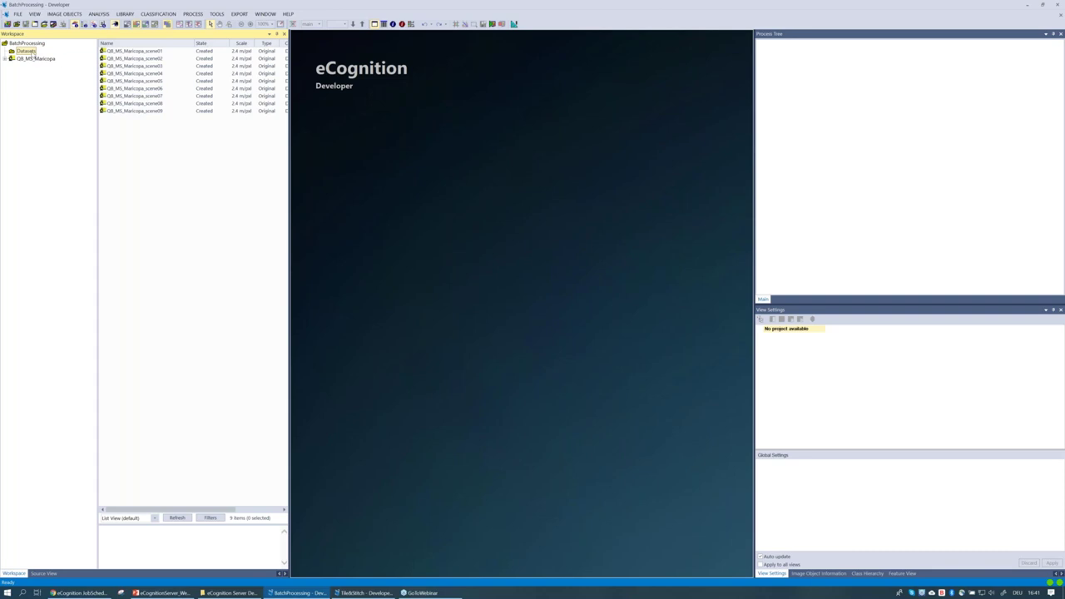
pyautogui.rightClick(33, 54)
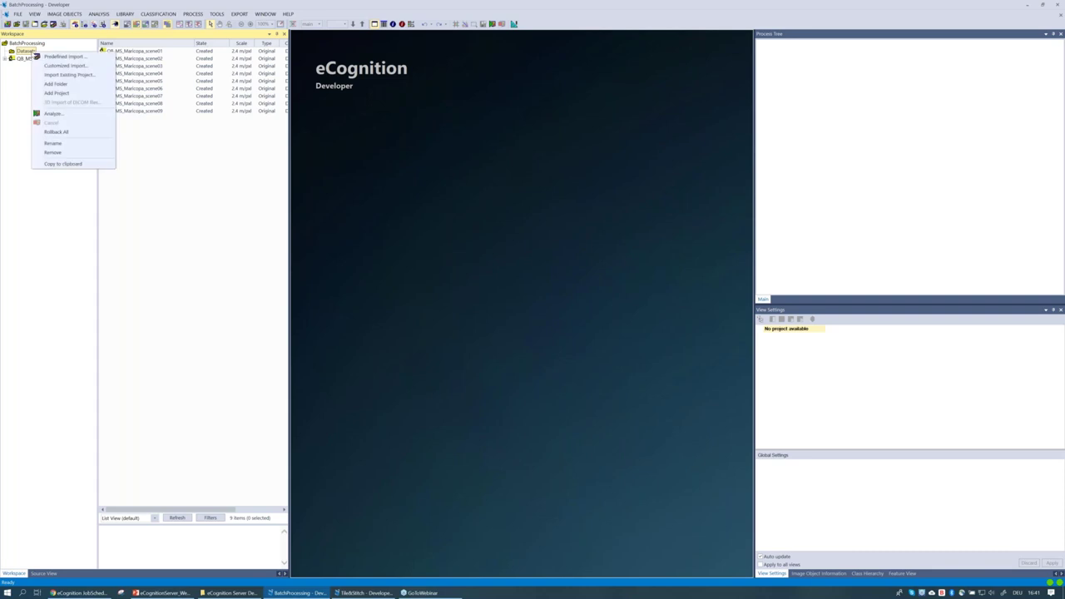
pyautogui.click(70, 115)
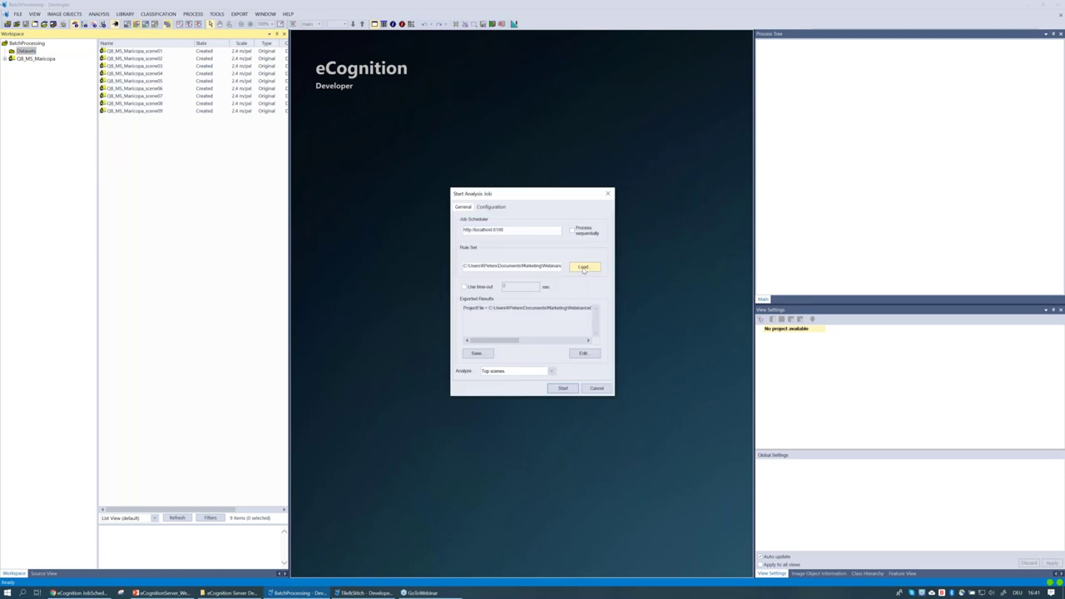
pyautogui.click(583, 268)
pyautogui.click(541, 224)
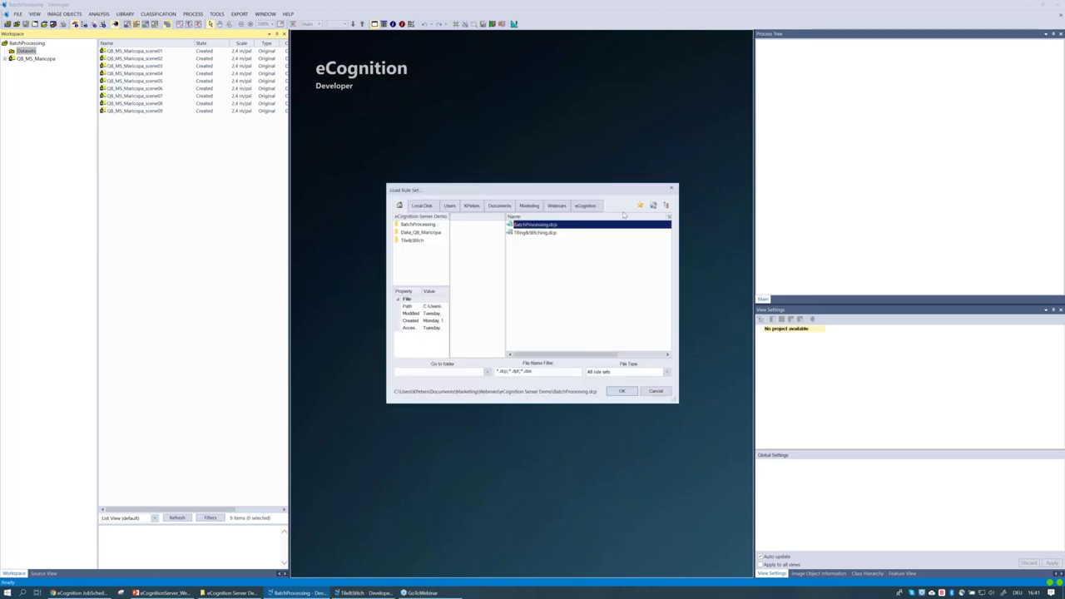
pyautogui.click(623, 392)
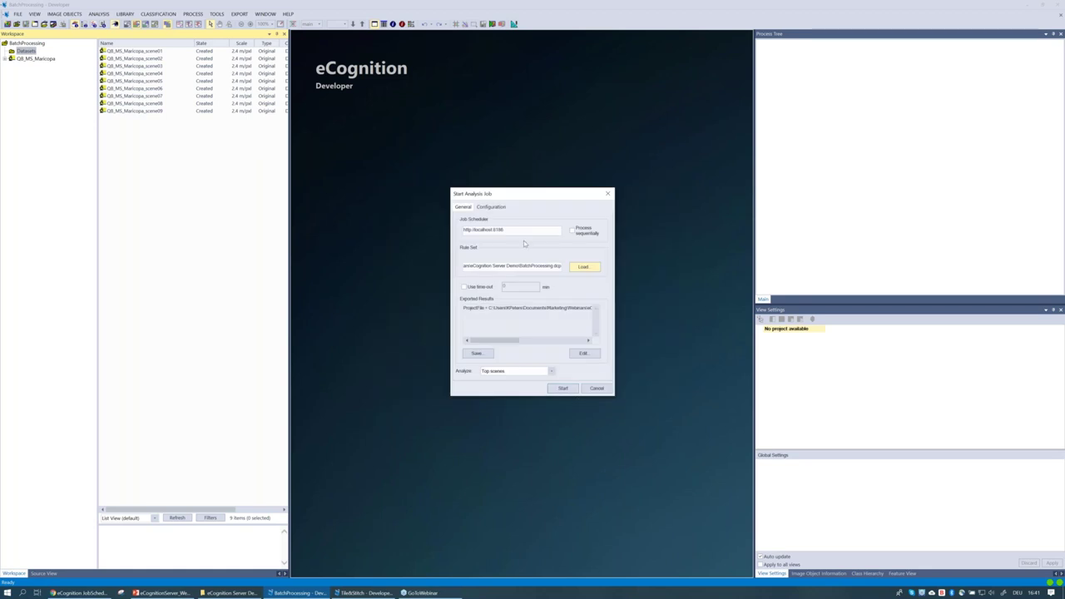
pyautogui.moveTo(522, 232); pyautogui.dragTo(453, 234)
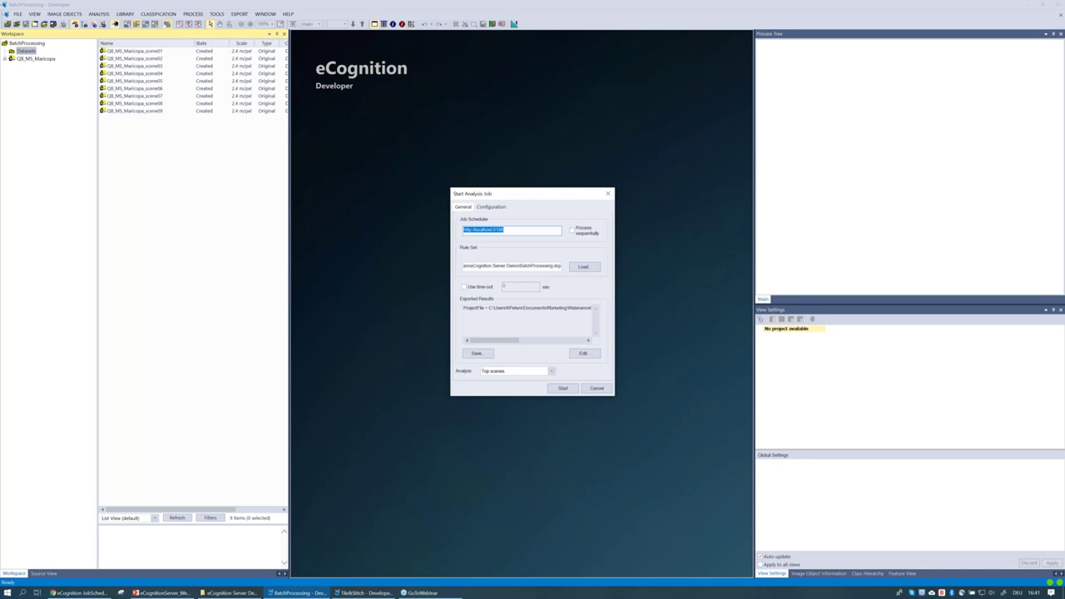
pyautogui.click(572, 389)
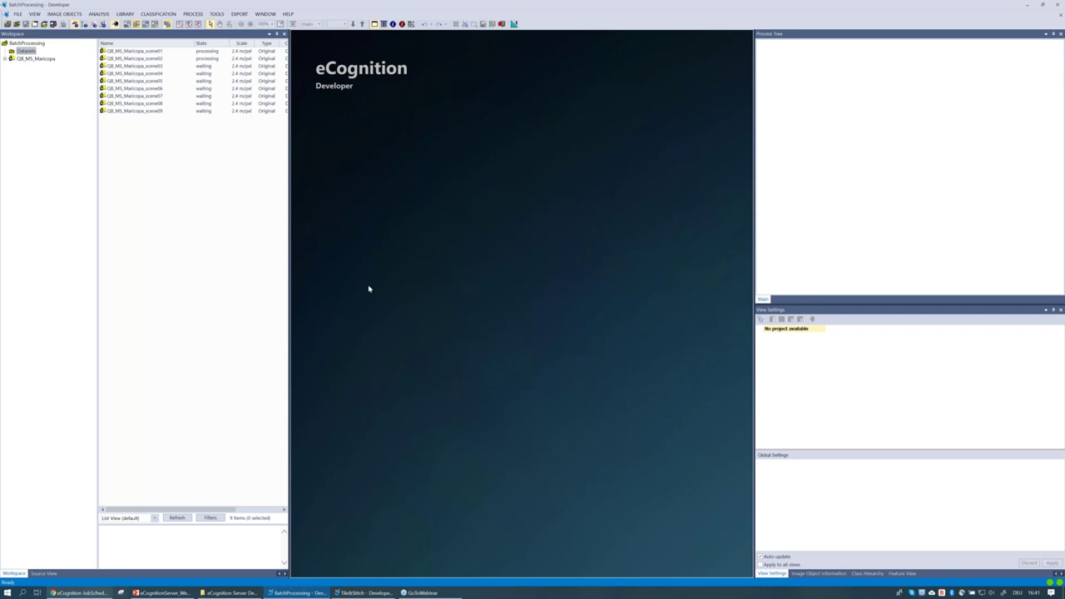
# - Switch to the eCognition JobScheduler and examine job 19's overview and the details of its scene01 and scene05 analysis nodes
pyautogui.hotkey('alt', 'Tab')
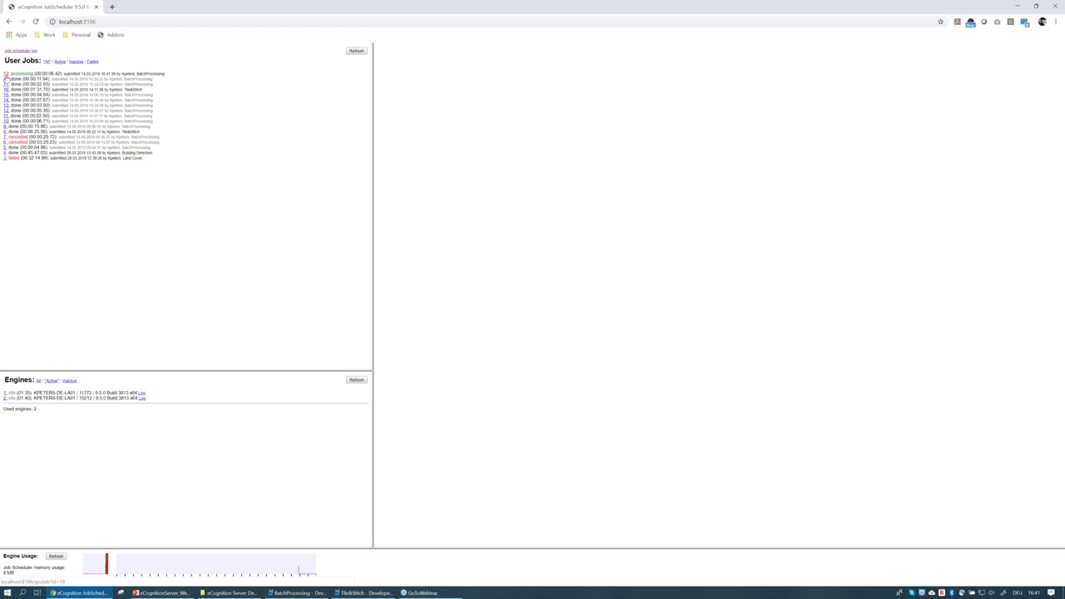
pyautogui.click(6, 74)
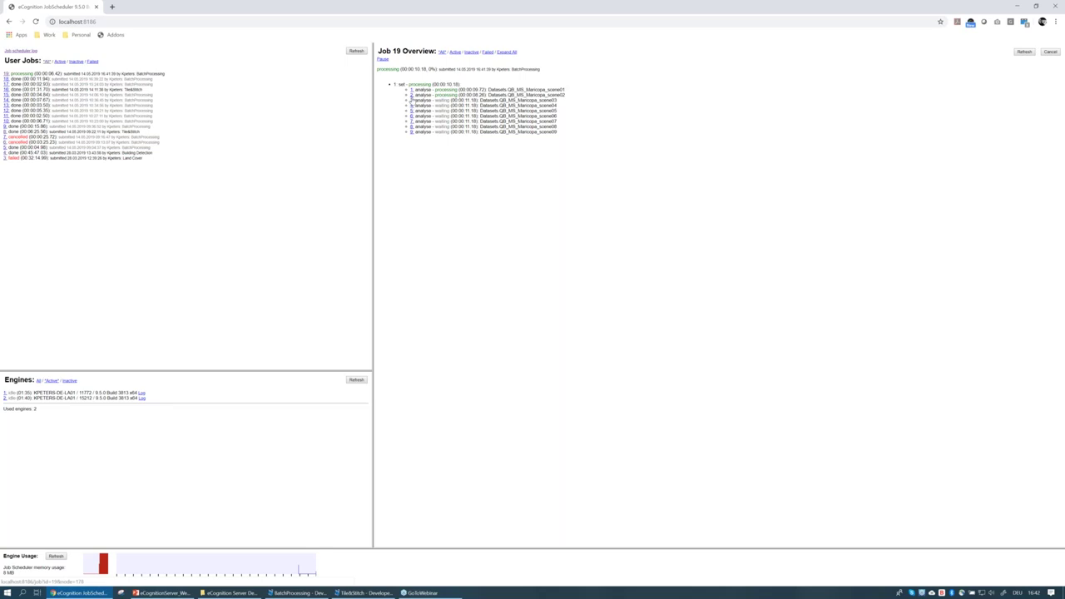
pyautogui.click(411, 95)
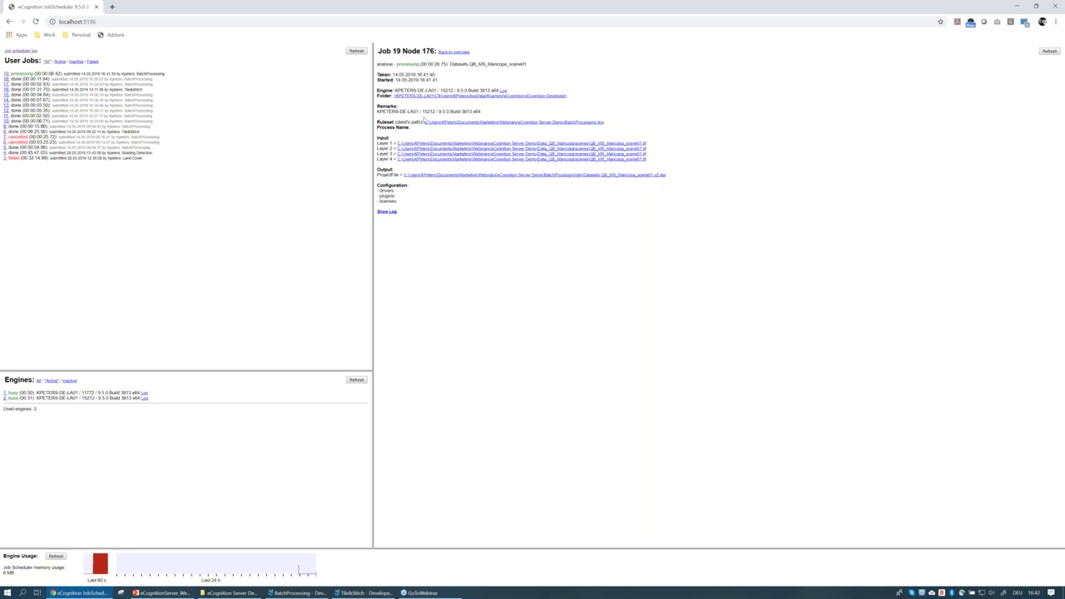
pyautogui.click(6, 74)
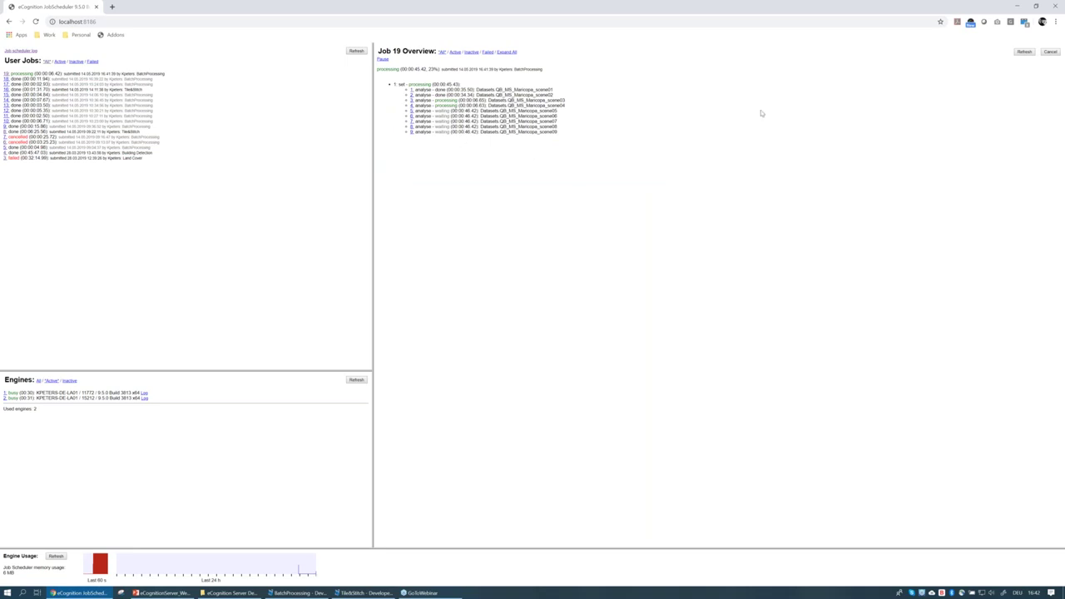
pyautogui.click(411, 113)
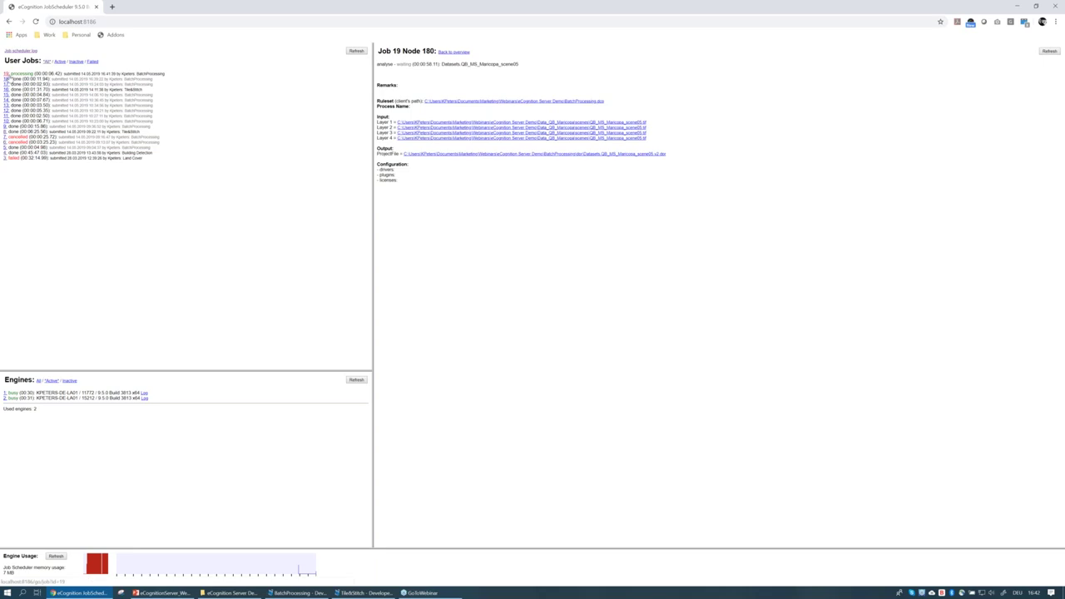
# - Return to job 19's overview and cancel the running job
pyautogui.click(7, 76)
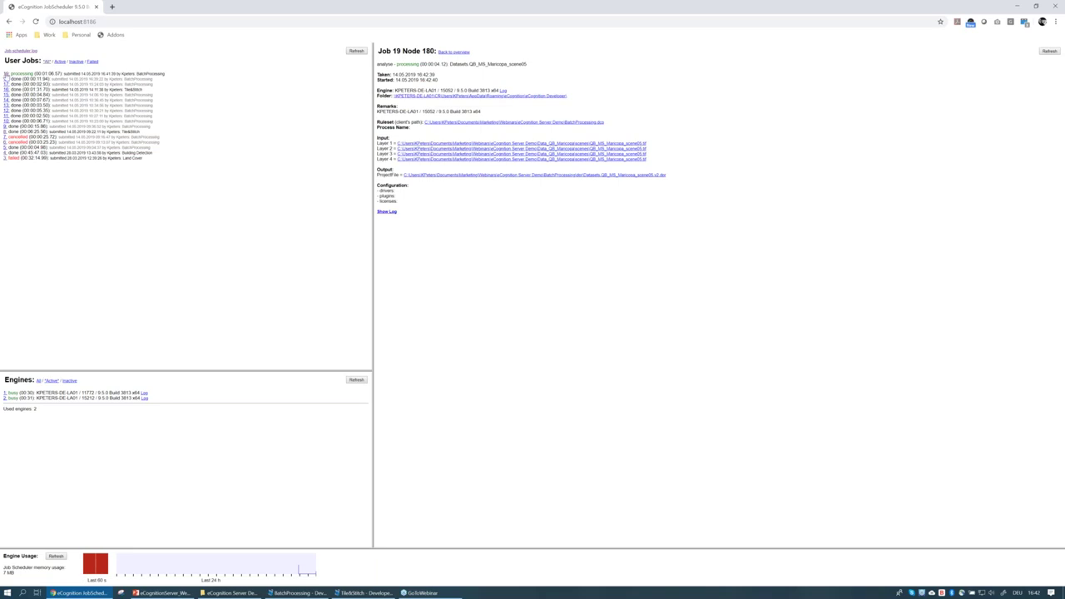
pyautogui.click(7, 74)
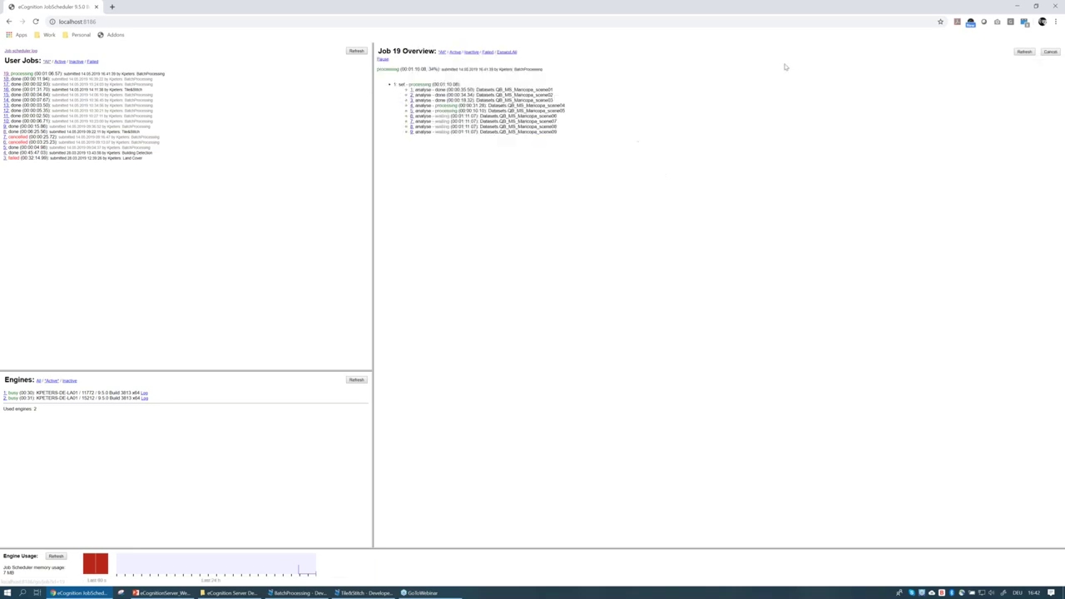
pyautogui.click(1049, 53)
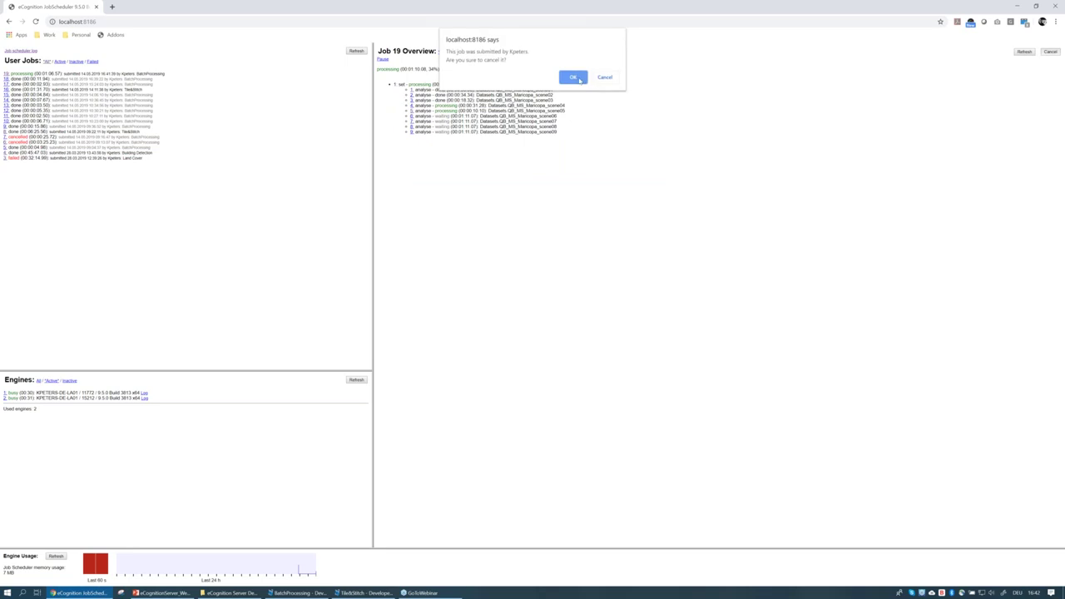
pyautogui.click(581, 79)
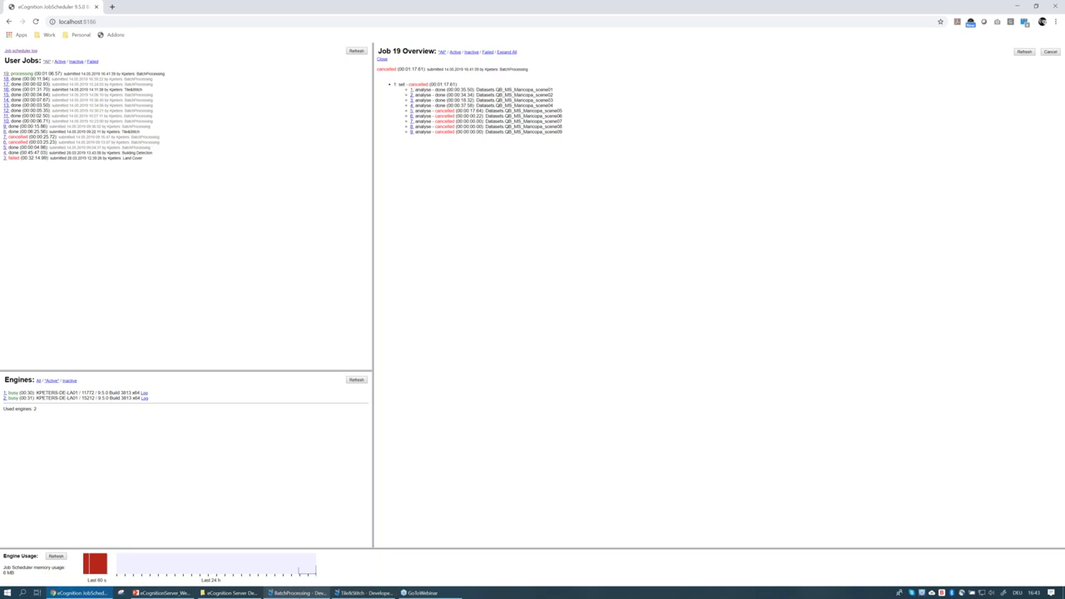
# - Switch back to the BatchProcessing workspace and open the processed scene QB_MS_Maricopa_scene04
pyautogui.click(300, 593)
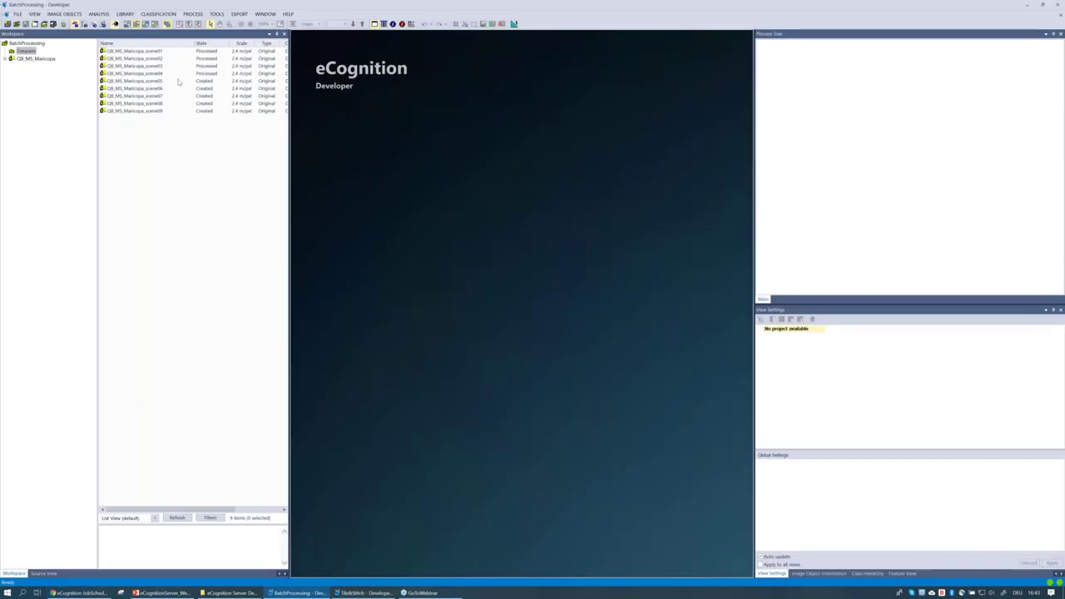
pyautogui.click(151, 52)
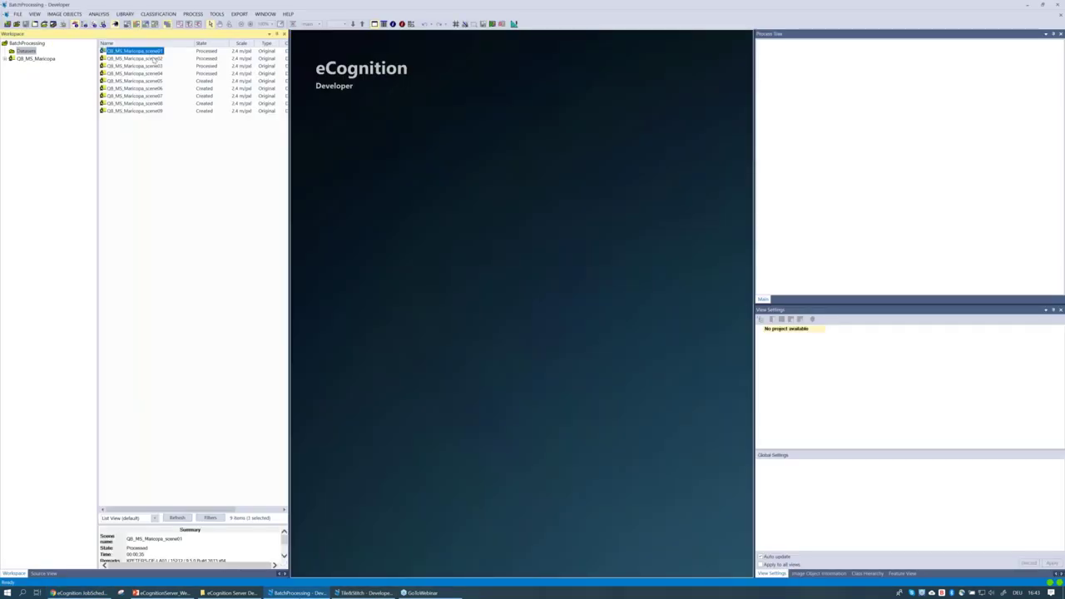
pyautogui.click(155, 66)
pyautogui.click(158, 73)
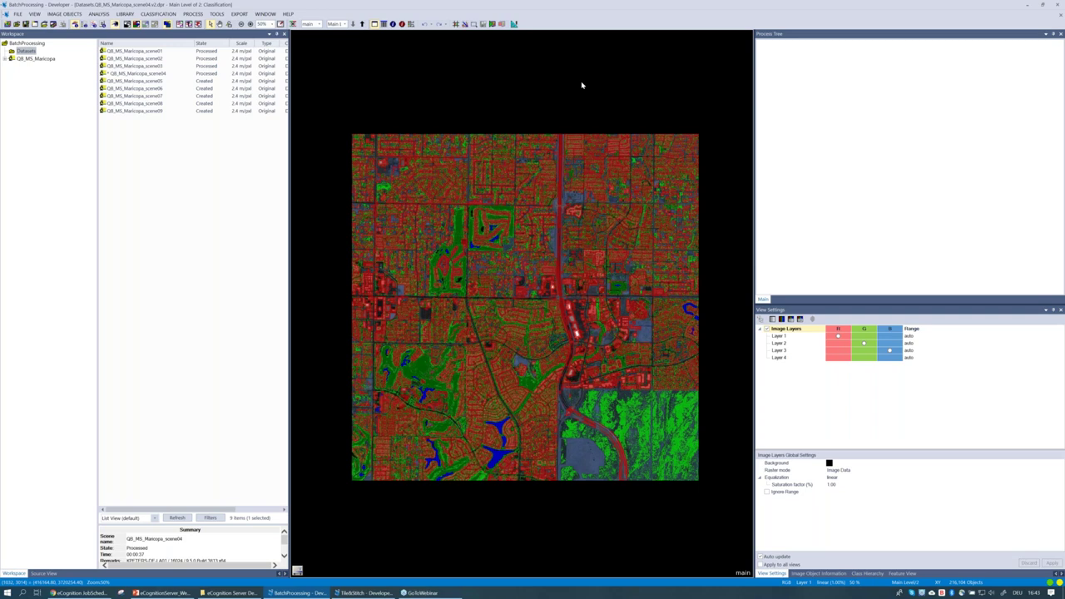
# - Load the BatchProcessing rule set for scene04 and run its "set view settings" process to show the results in two panes
pyautogui.hotkey('alt', 'Tab')
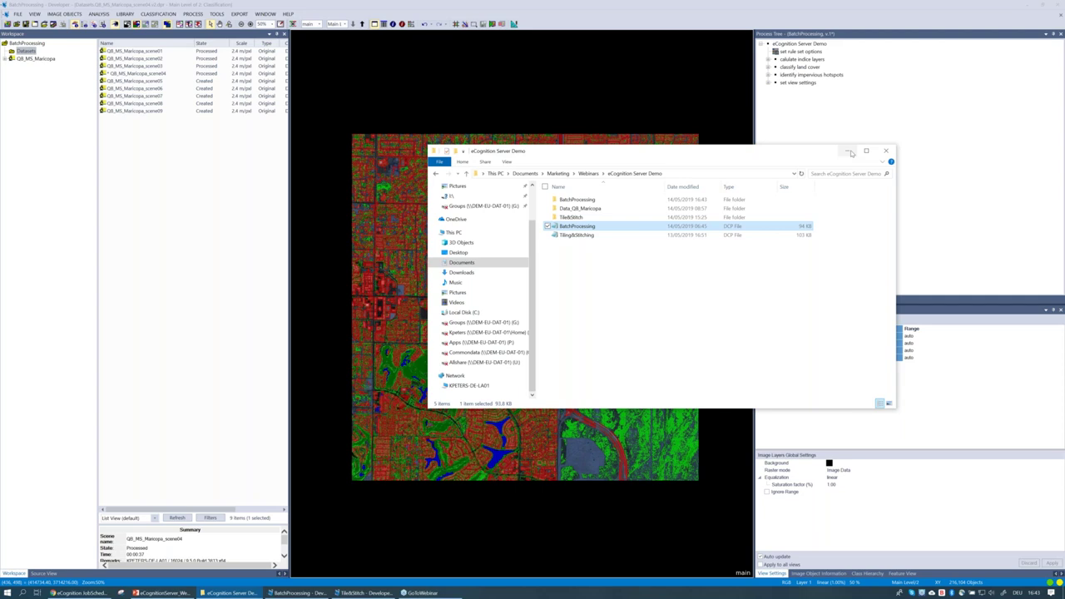
pyautogui.click(849, 152)
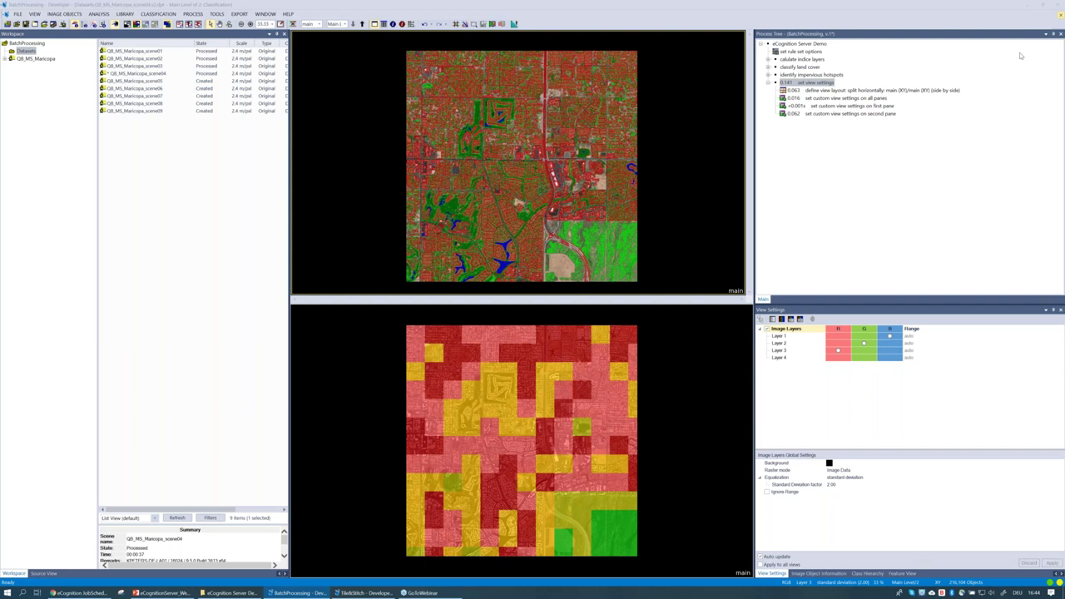
pyautogui.press('Tab')
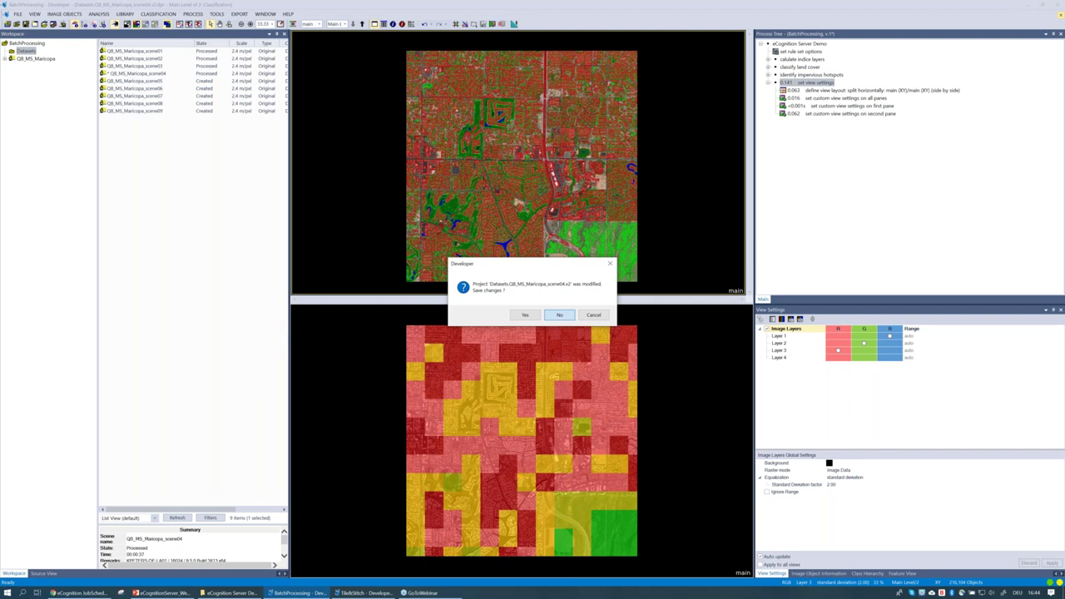
# - Close scene04 without saving changes and remove all nine scenes from the Datasets folder
pyautogui.click(563, 315)
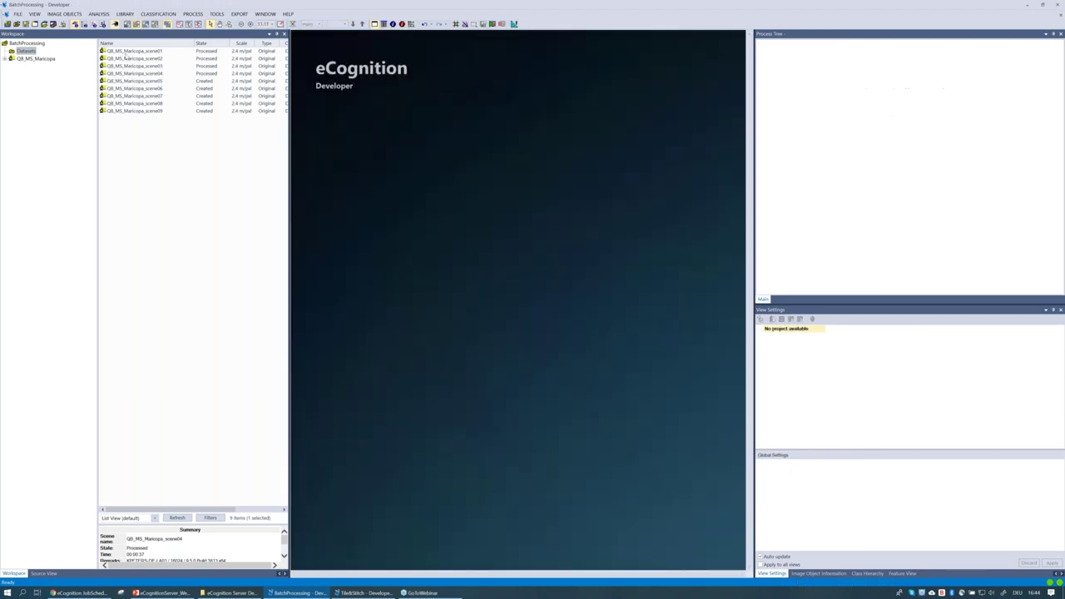
pyautogui.click(133, 51)
pyautogui.keyDown('shift'); pyautogui.click(154, 112); pyautogui.keyUp('shift')
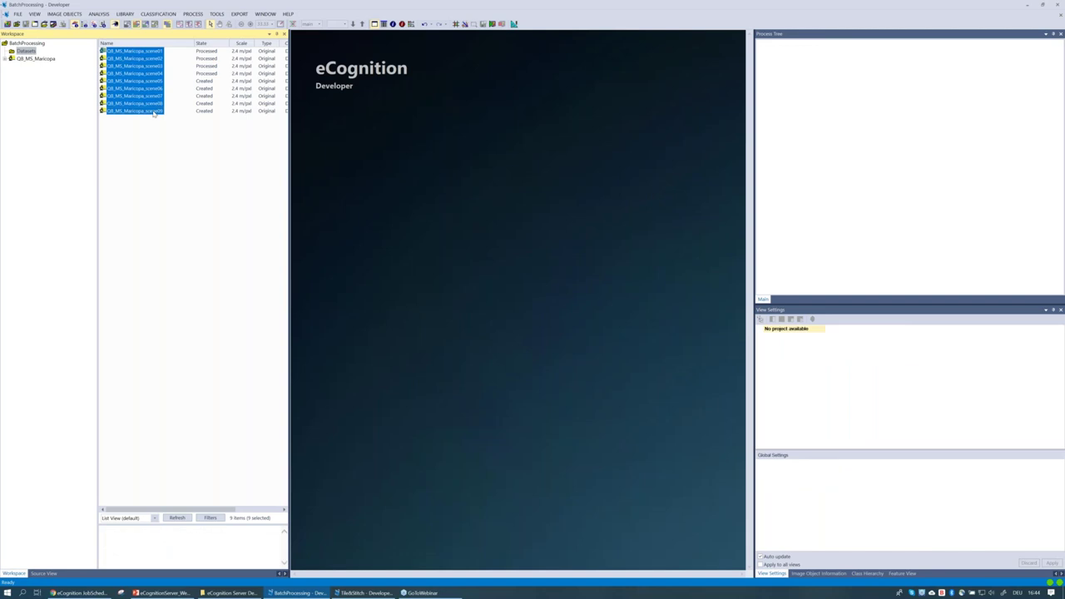
pyautogui.press('Delete')
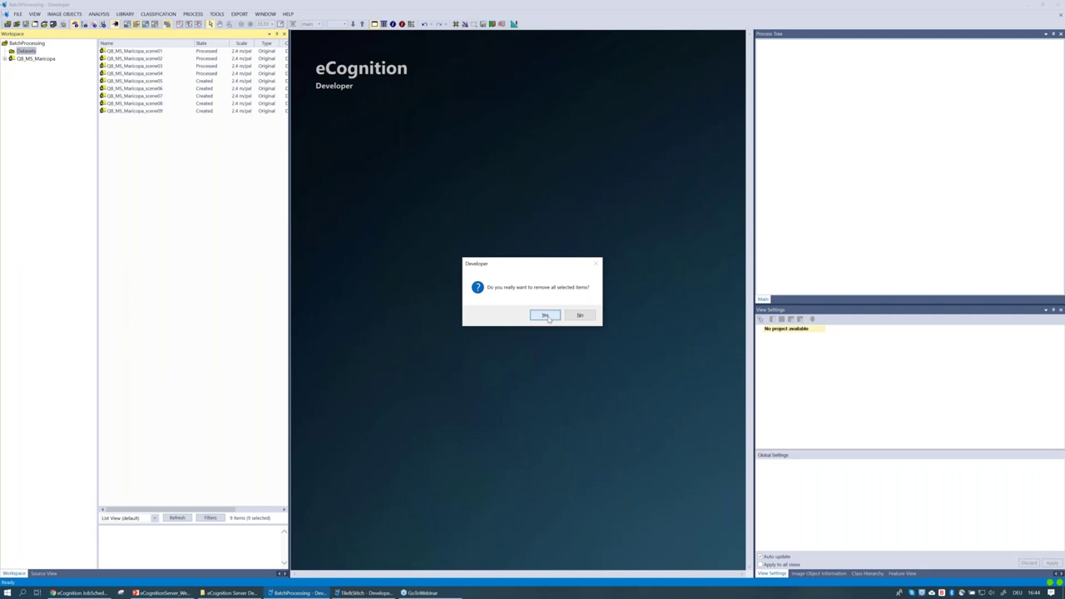
pyautogui.click(546, 316)
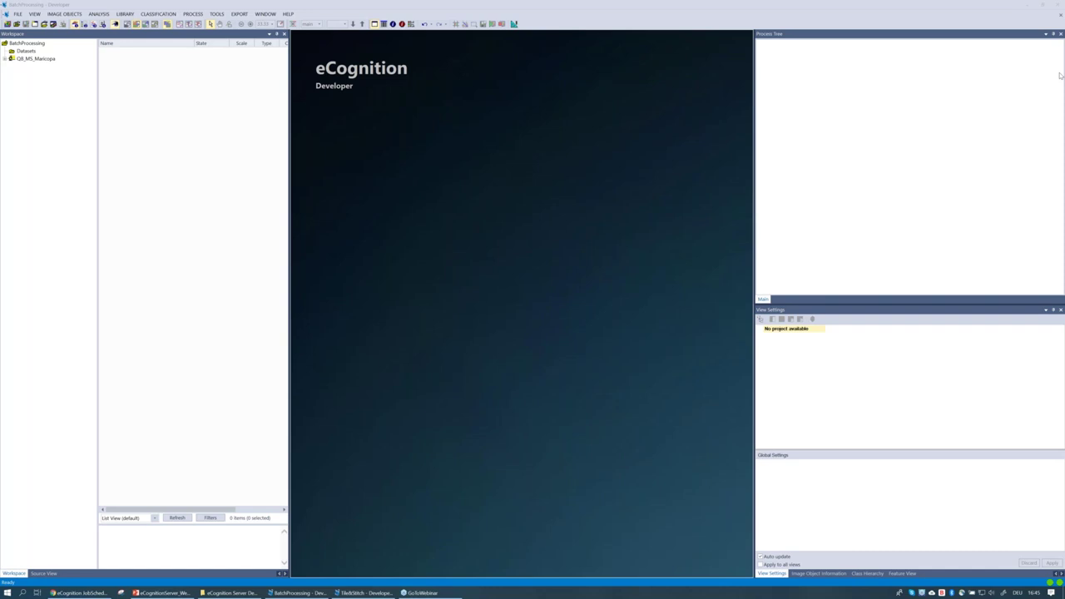
# - Switch to the Tile&Stitch workspace window containing the QB_MS_Maricopa scene
pyautogui.click(986, 9)
pyautogui.click(371, 594)
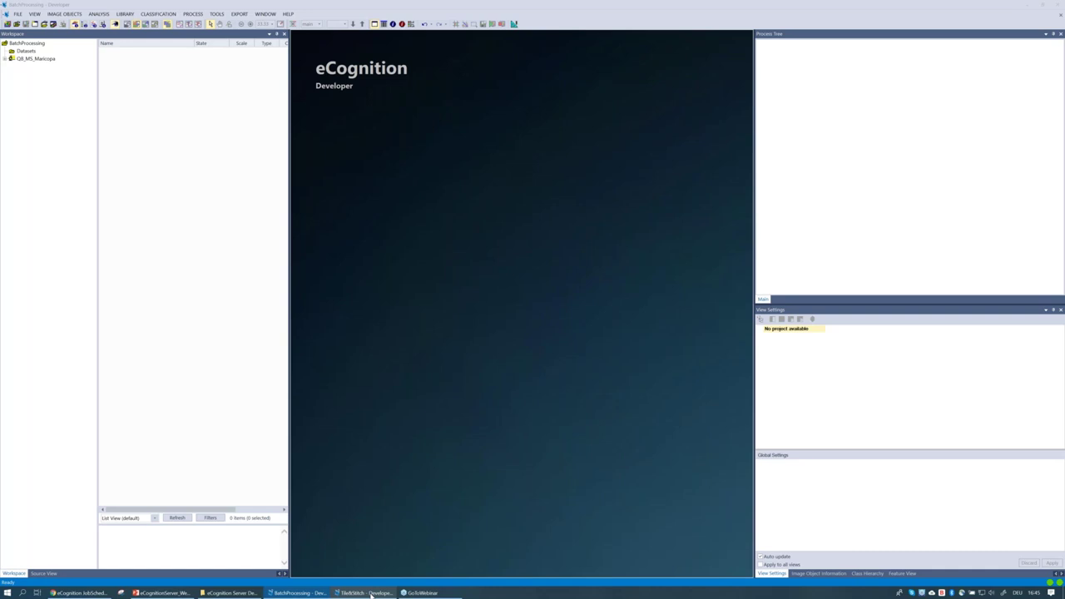
pyautogui.click(366, 592)
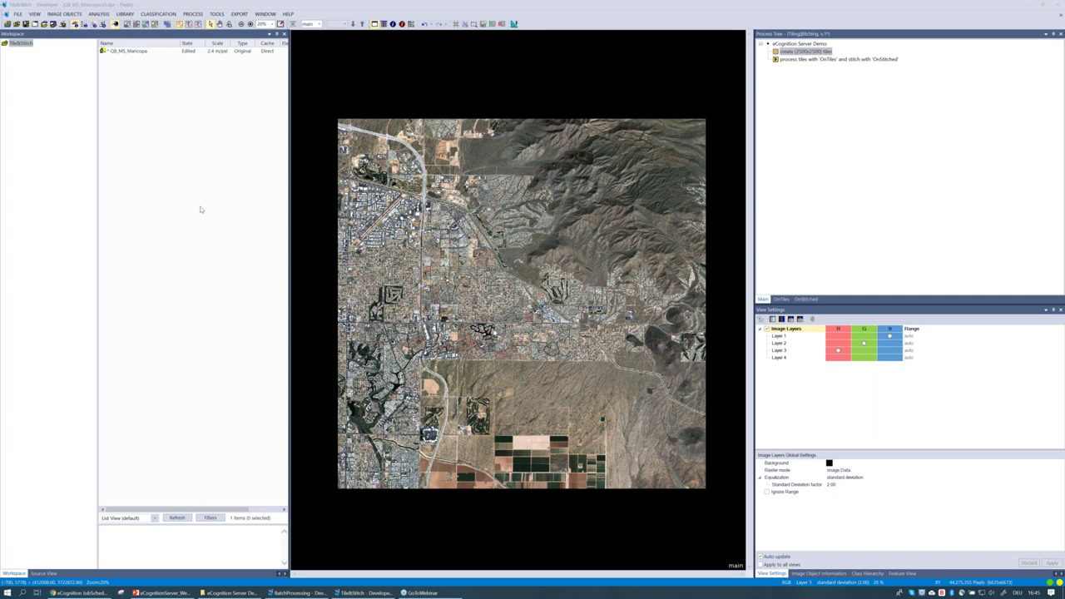
# - Set the number of local server engines to 2 and apply the setting
pyautogui.click(216, 14)
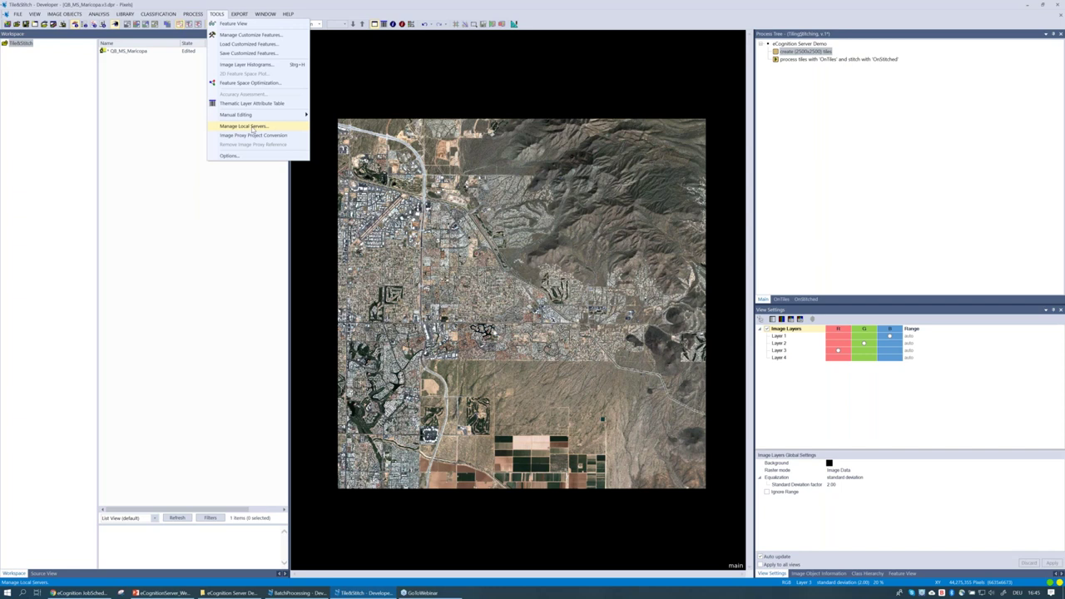
pyautogui.click(244, 125)
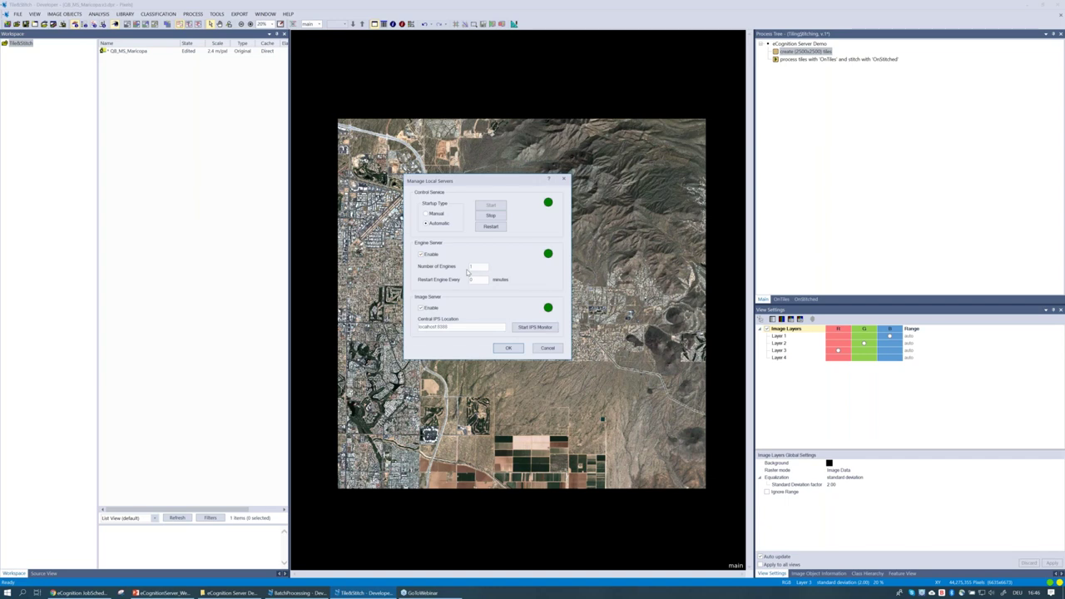
pyautogui.doubleClick(489, 267)
pyautogui.click(508, 348)
pyautogui.click(509, 347)
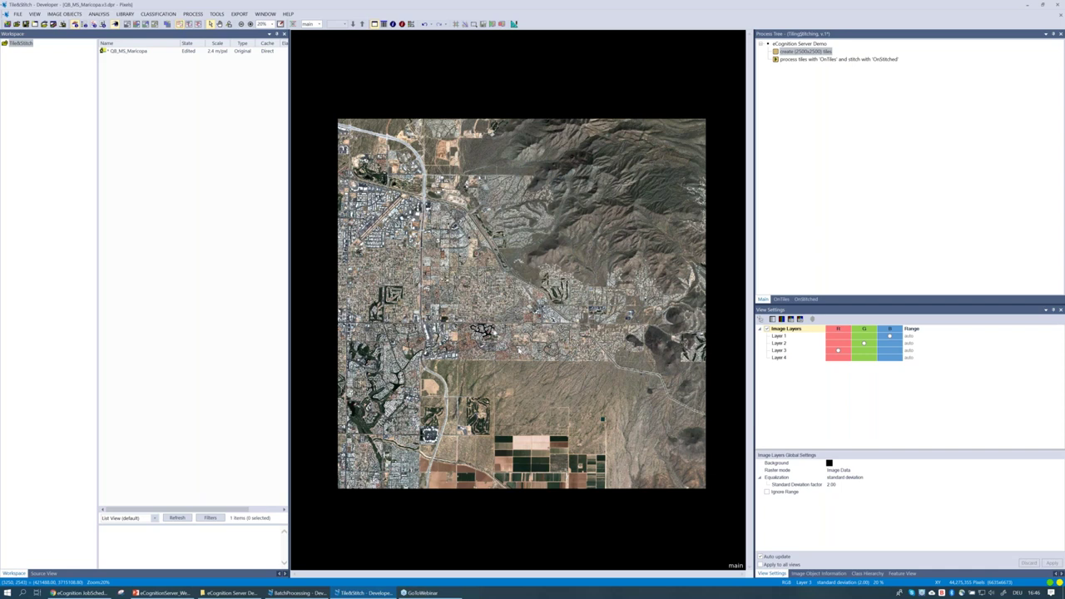
# - Reopen the local server settings to check the service status and engine count, and close them without changes
pyautogui.moveTo(1058, 583)
pyautogui.doubleClick(1056, 582)
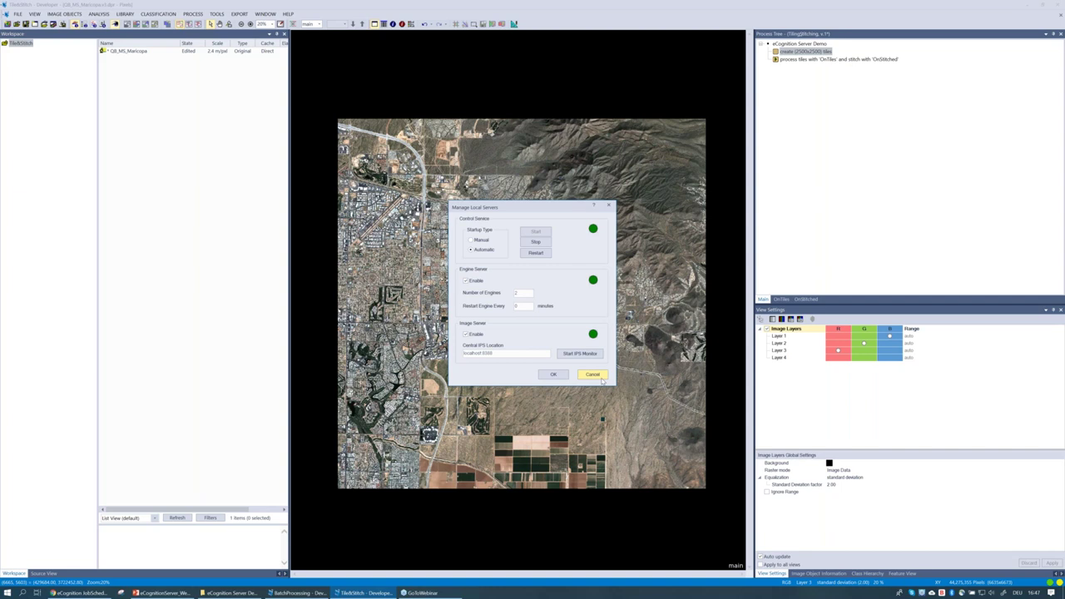
pyautogui.click(592, 375)
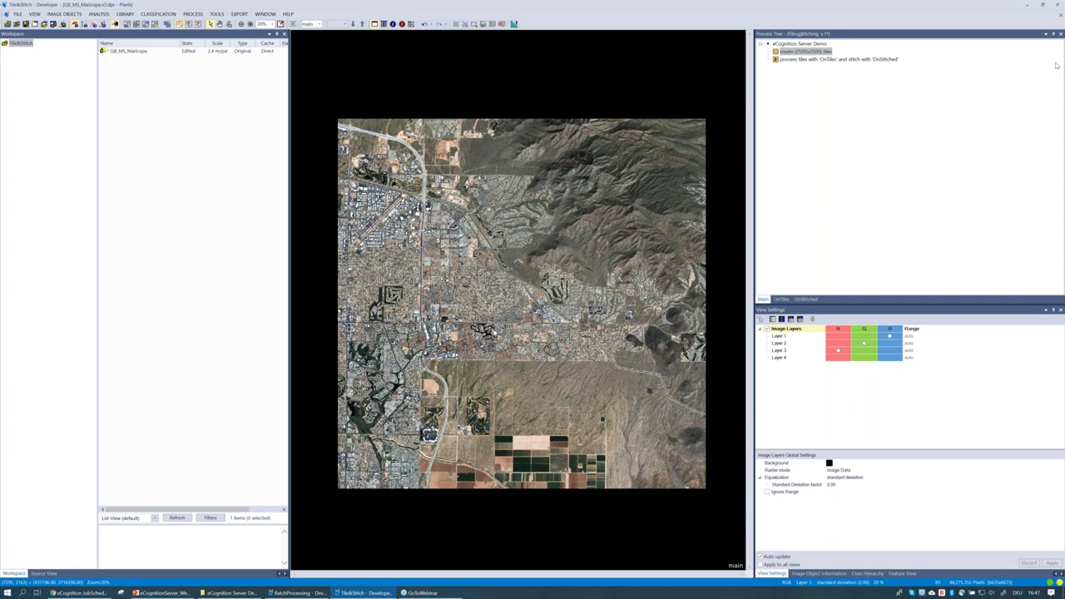
# - Inspect the slice width and height of the "create (2500x2500) tiles" process and close it without changes
pyautogui.click(813, 52)
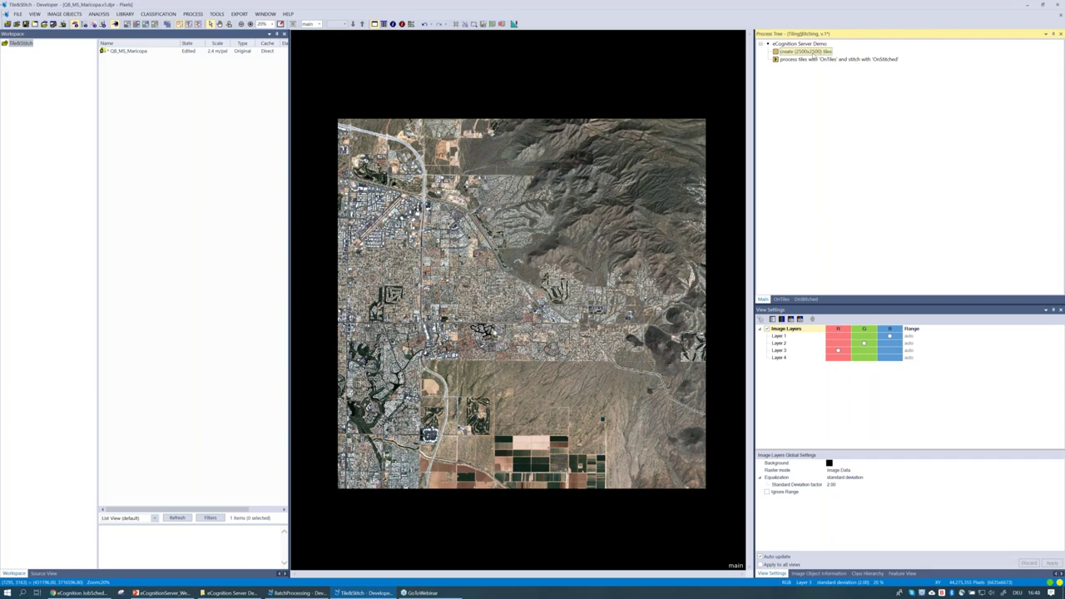
pyautogui.doubleClick(813, 53)
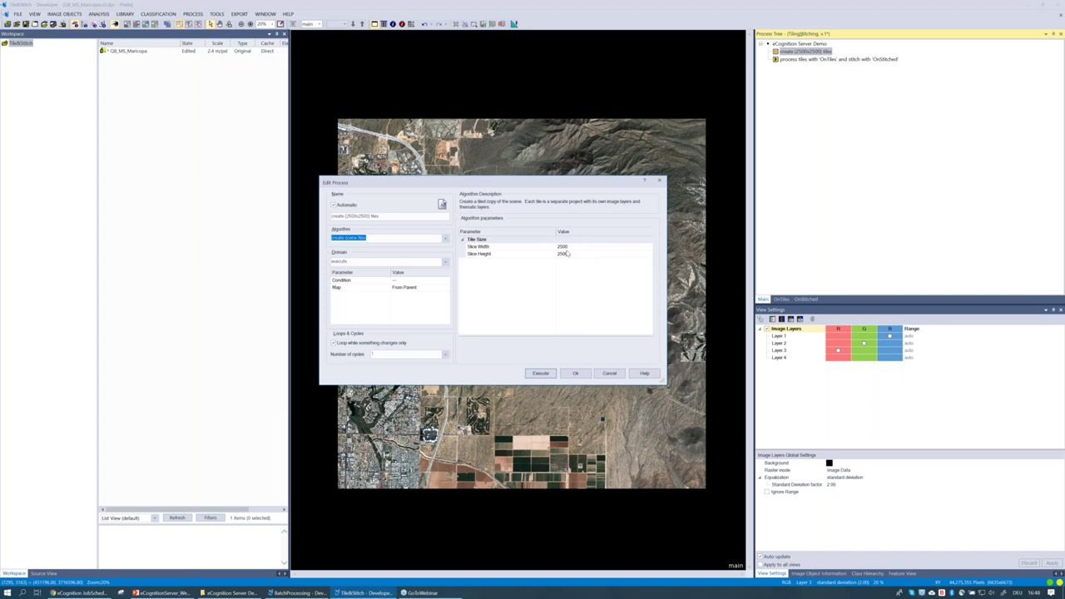
pyautogui.click(615, 377)
pyautogui.click(609, 374)
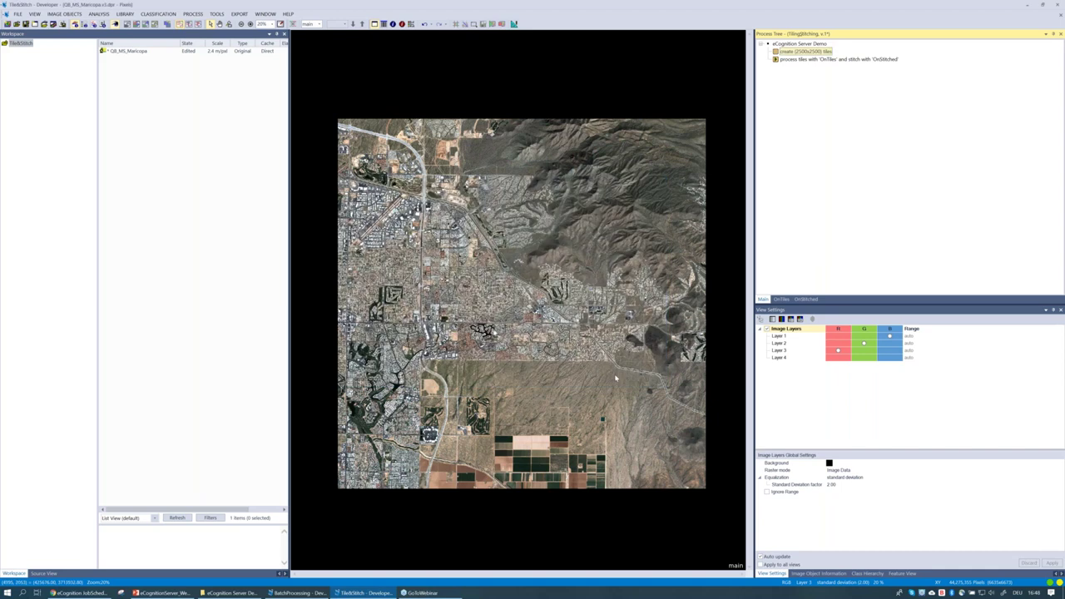
# - Examine the scene type, process name, stitching and post-processing parameters of the process that submits tiles with 'OnTiles' and stitches with 'OnStitched'
pyautogui.press('Down')
pyautogui.press('Return')
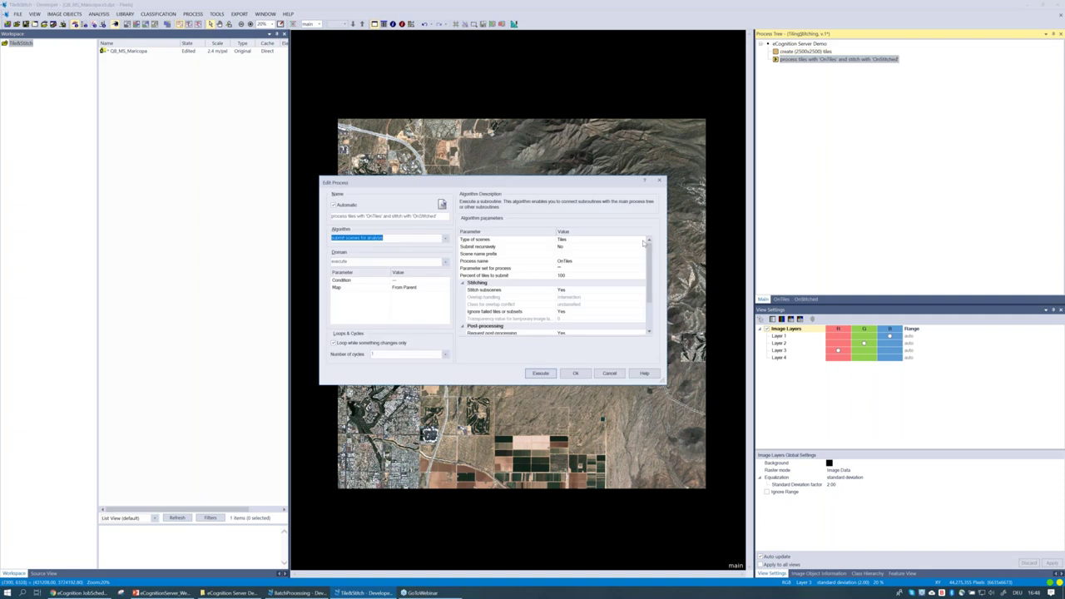
pyautogui.click(644, 240)
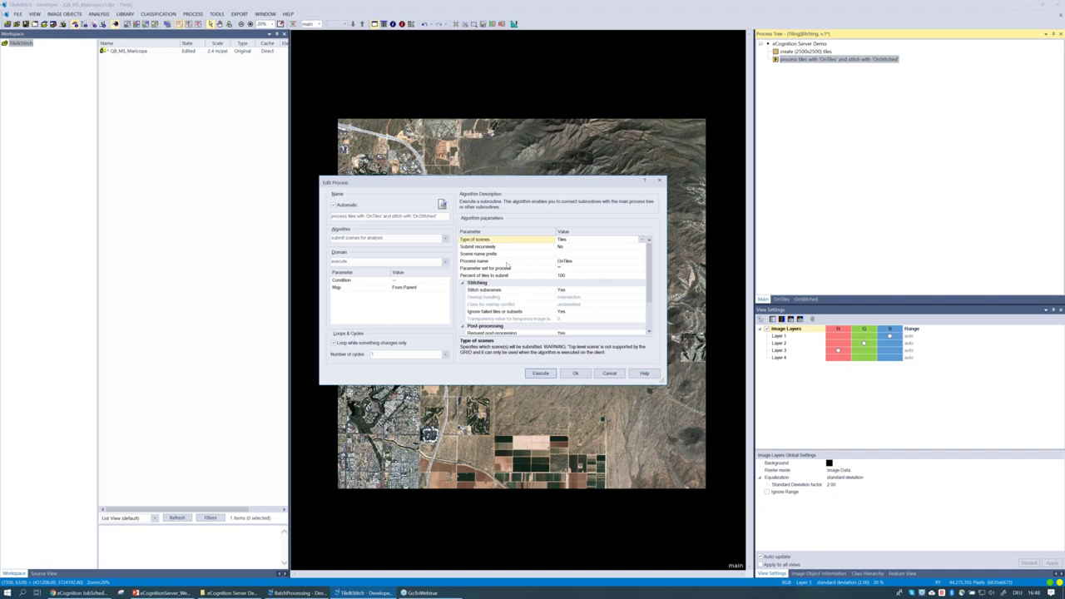
pyautogui.click(506, 263)
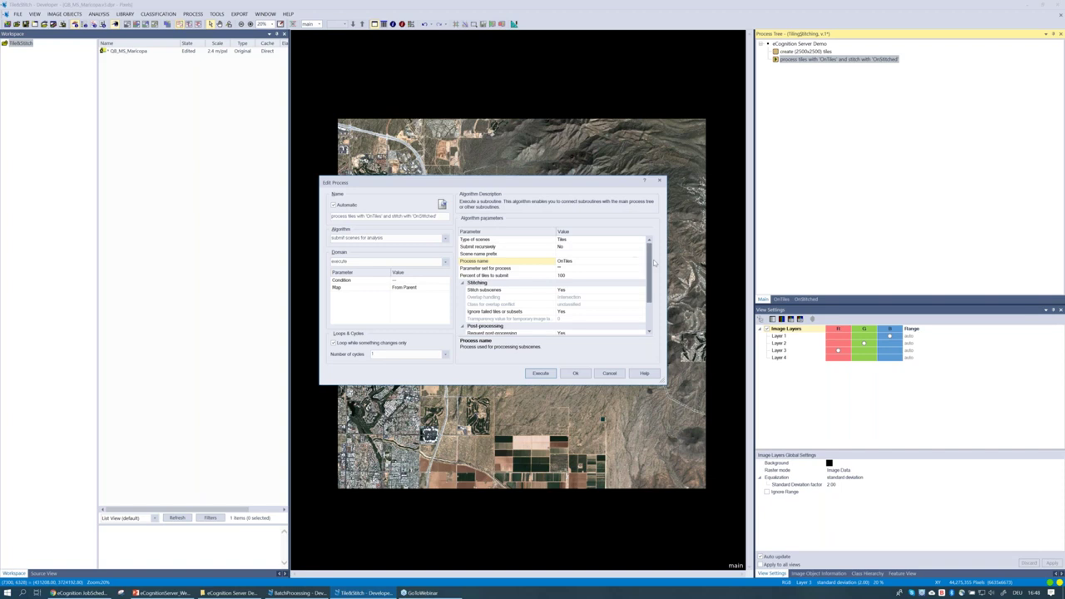
pyautogui.moveTo(651, 265); pyautogui.dragTo(648, 288)
pyautogui.scroll(-1, 649, 288)
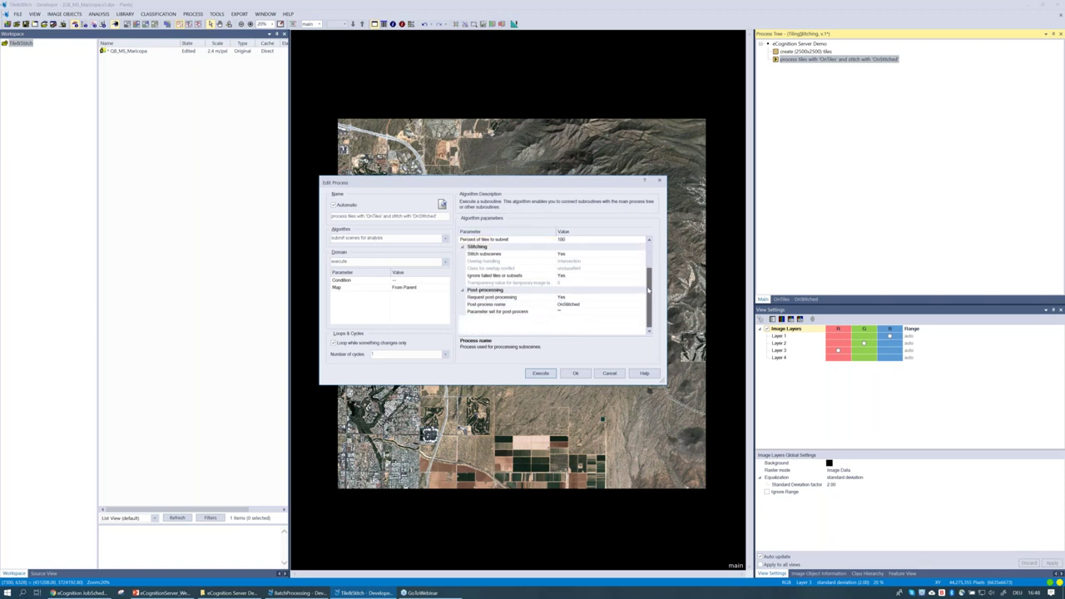
pyautogui.scroll(1, 651, 286)
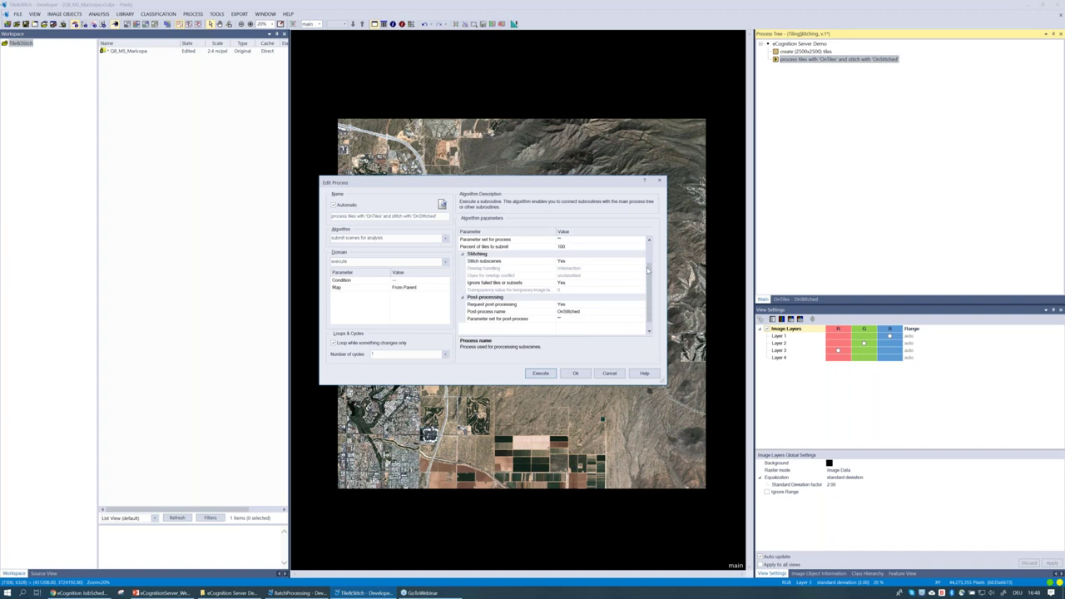
pyautogui.click(642, 263)
pyautogui.click(658, 278)
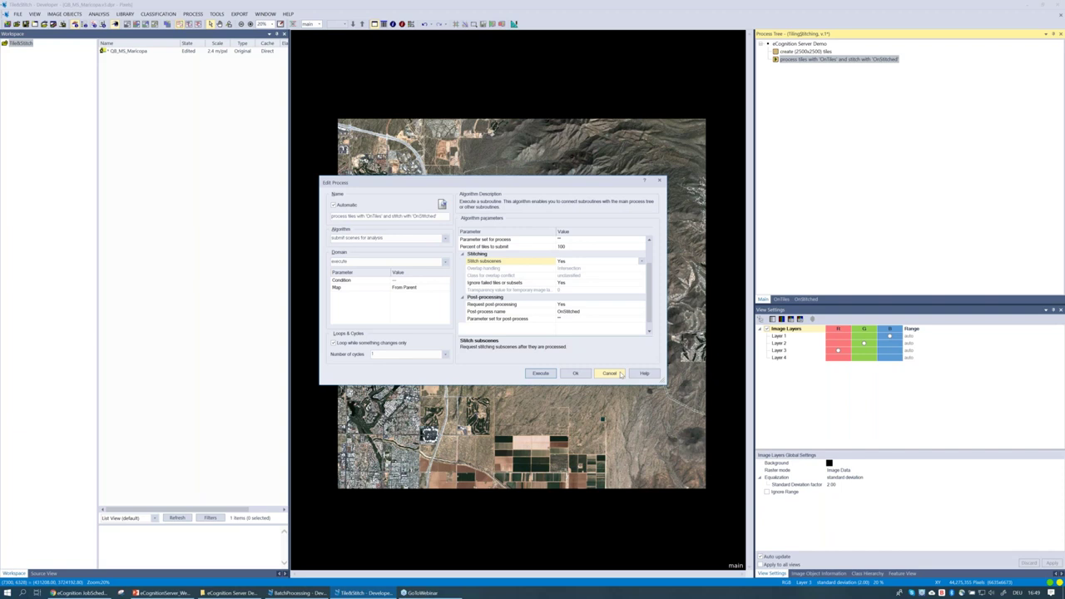
# - Close the process editor without changes and review the index layer and land cover classification processes in the OnTiles rule set
pyautogui.click(610, 374)
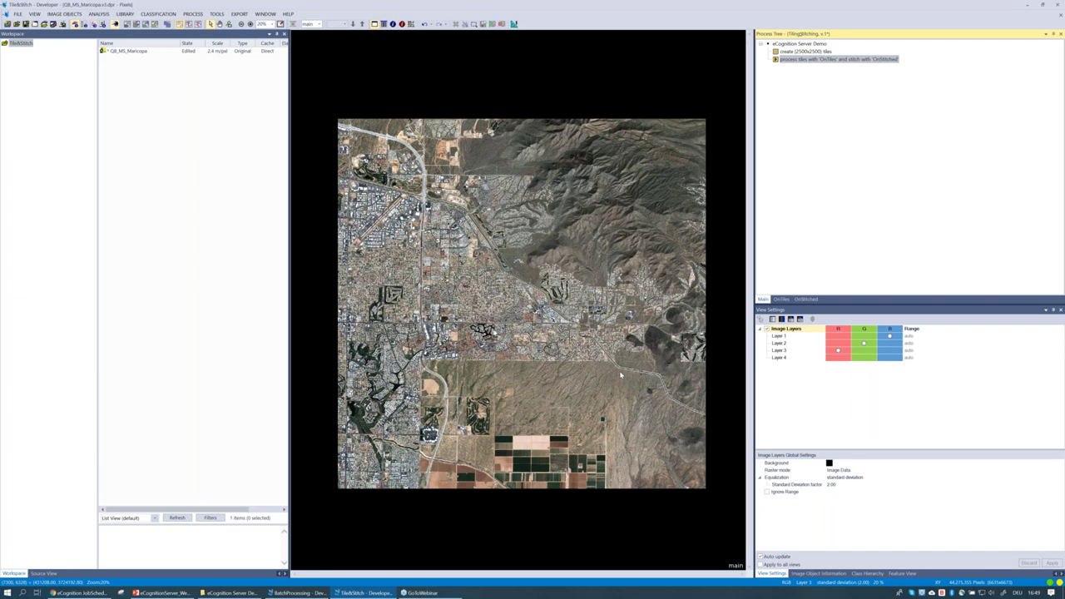
pyautogui.click(782, 299)
pyautogui.click(769, 67)
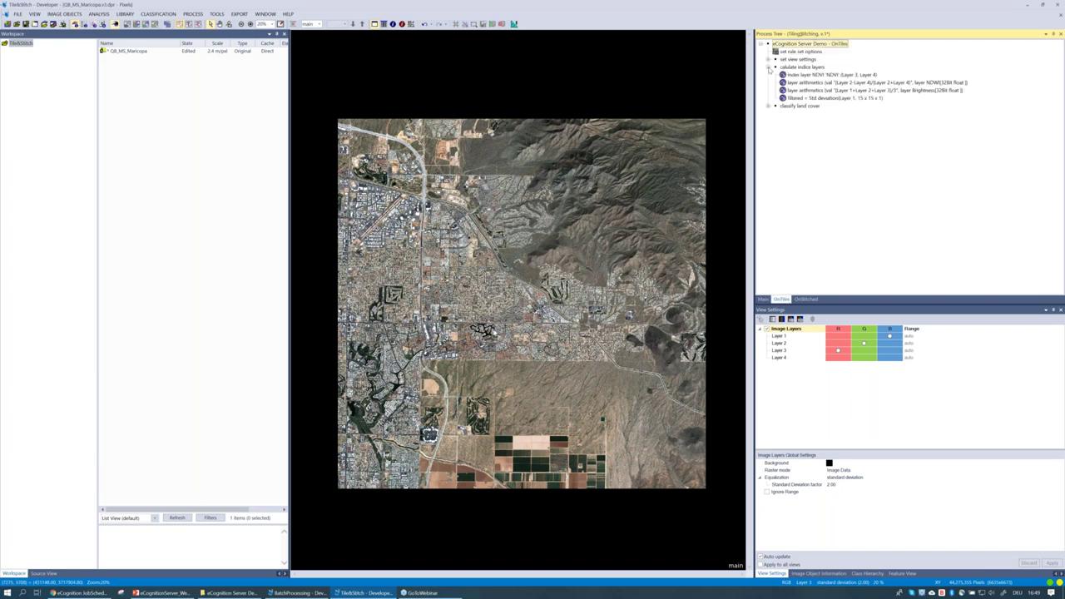
pyautogui.click(769, 68)
pyautogui.click(769, 75)
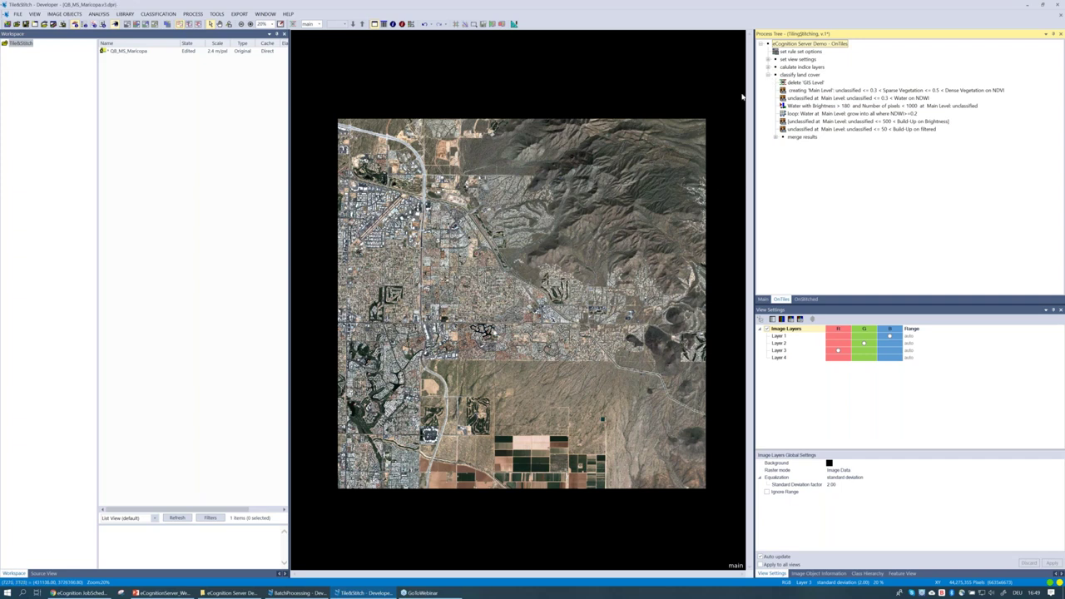
pyautogui.click(769, 75)
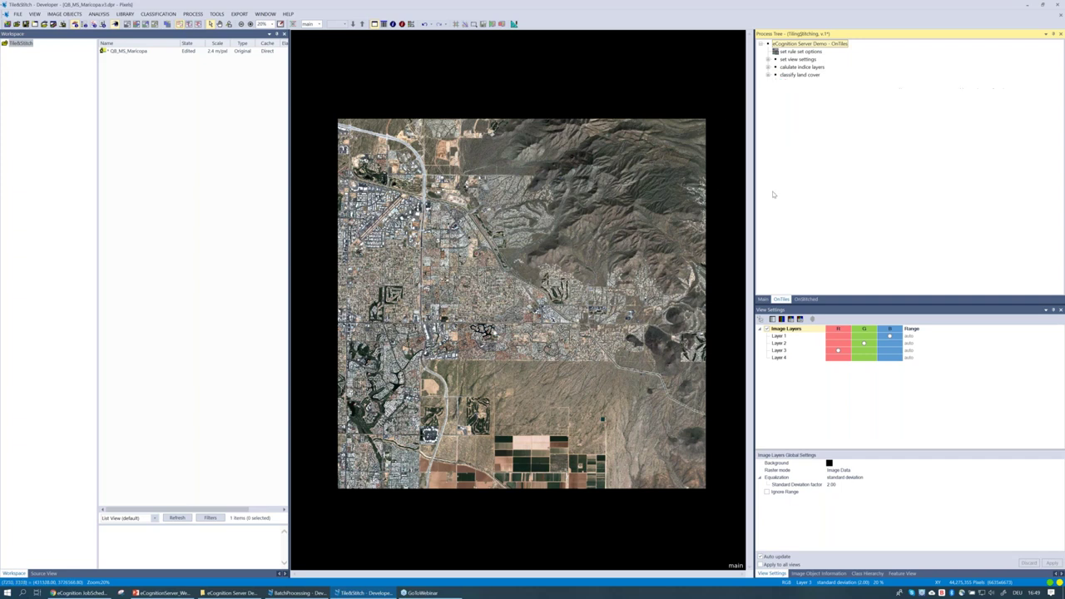
# - Review the impervious hotspot and tile deletion processes in the OnStitched rule set, and return to the Main rule set
pyautogui.click(808, 299)
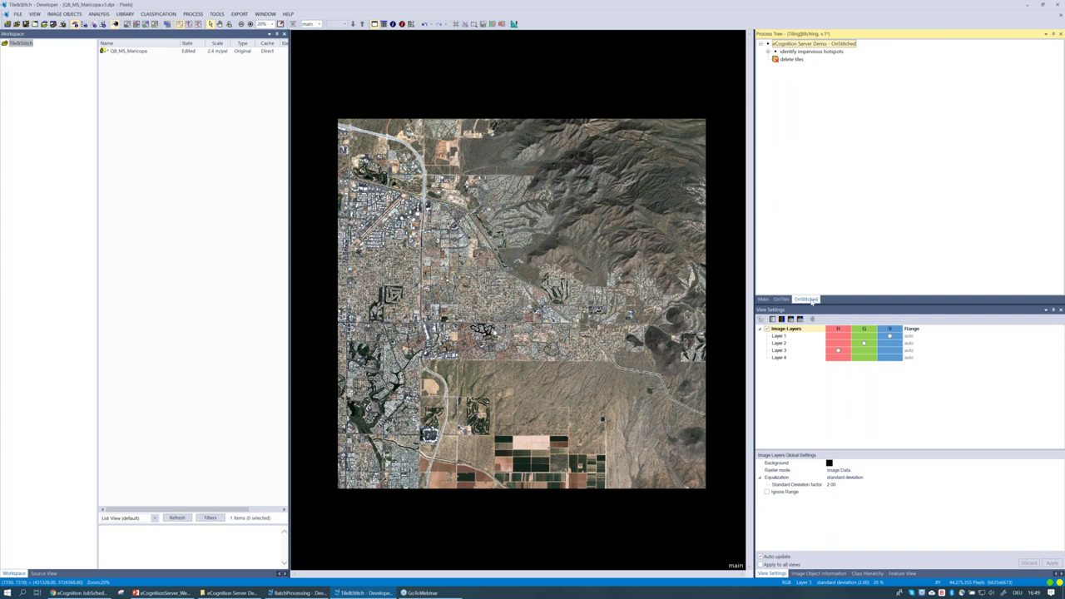
pyautogui.click(768, 51)
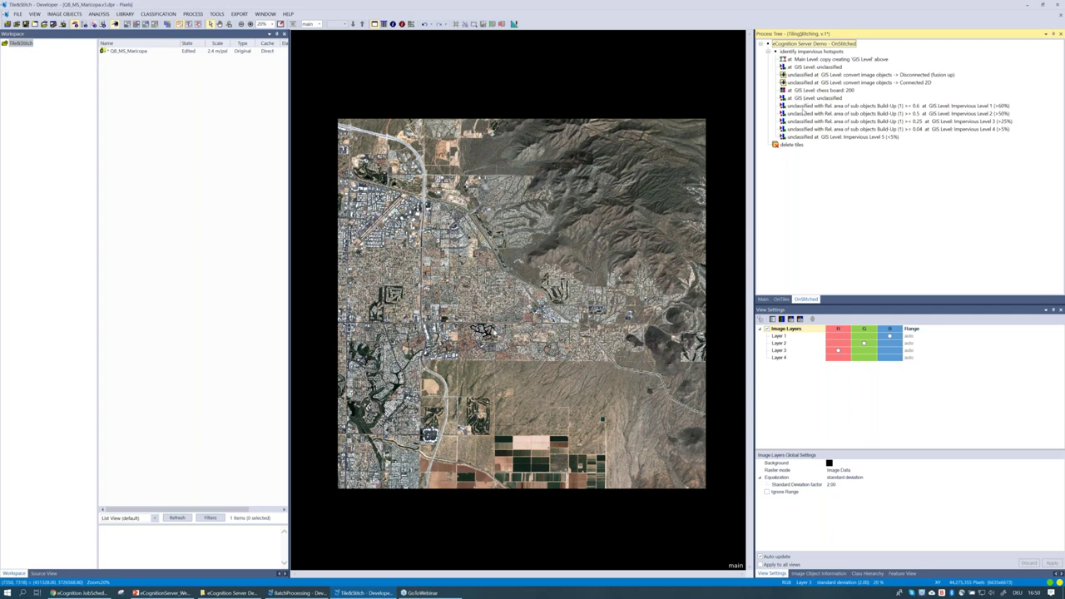
pyautogui.click(795, 143)
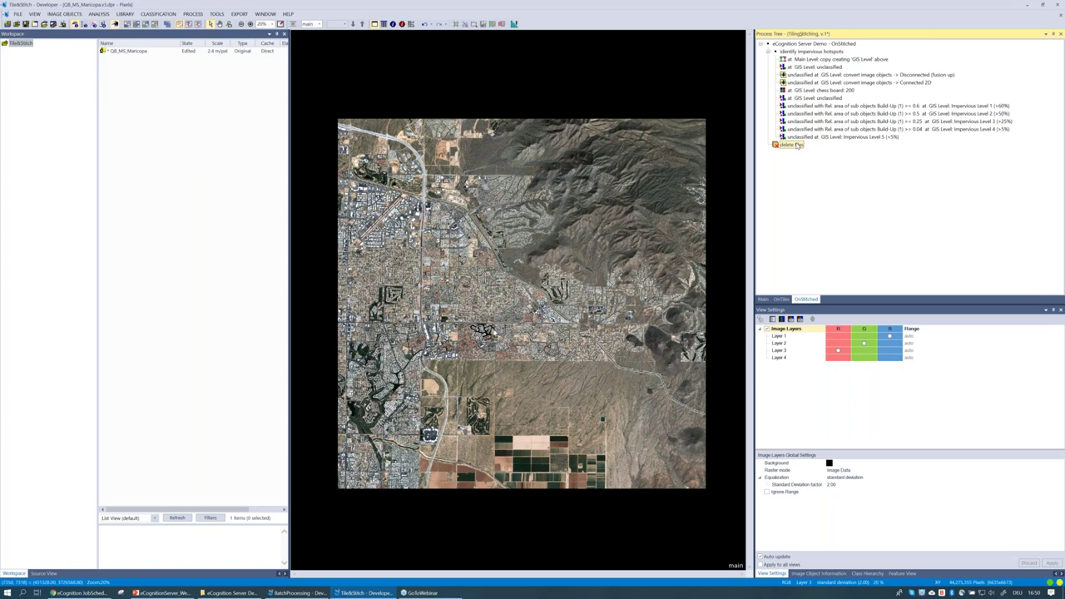
pyautogui.scroll(-1, 769, 55)
pyautogui.click(769, 53)
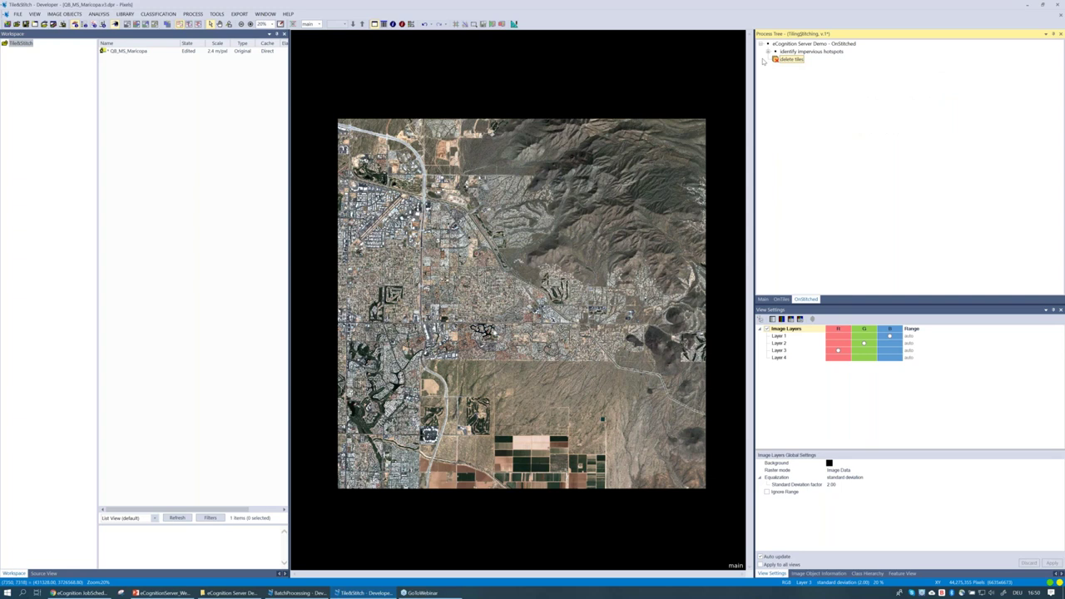
pyautogui.click(763, 299)
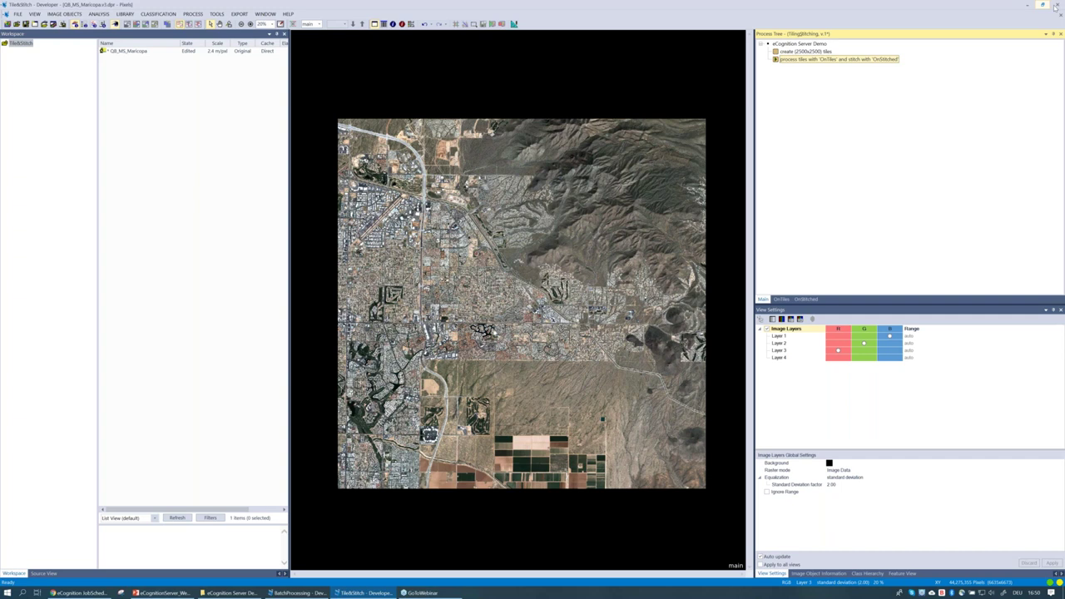
# - Close the open project and start an analysis job on the Tile&Stitch workspace's top scenes with the Tiling&Stitching.dcp rule set
pyautogui.click(1056, 6)
pyautogui.rightClick(26, 46)
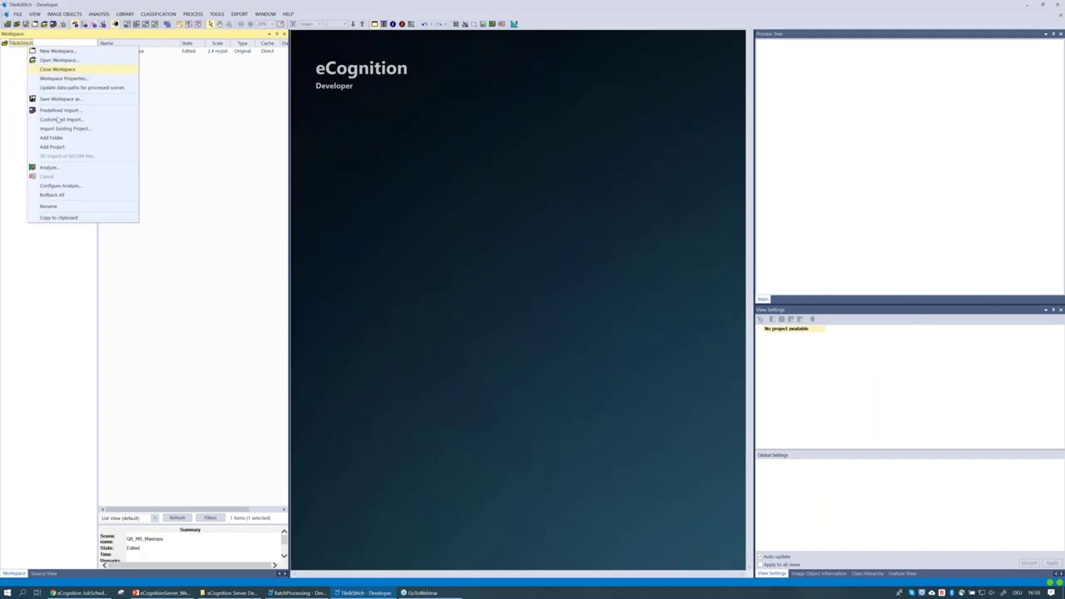
pyautogui.click(62, 169)
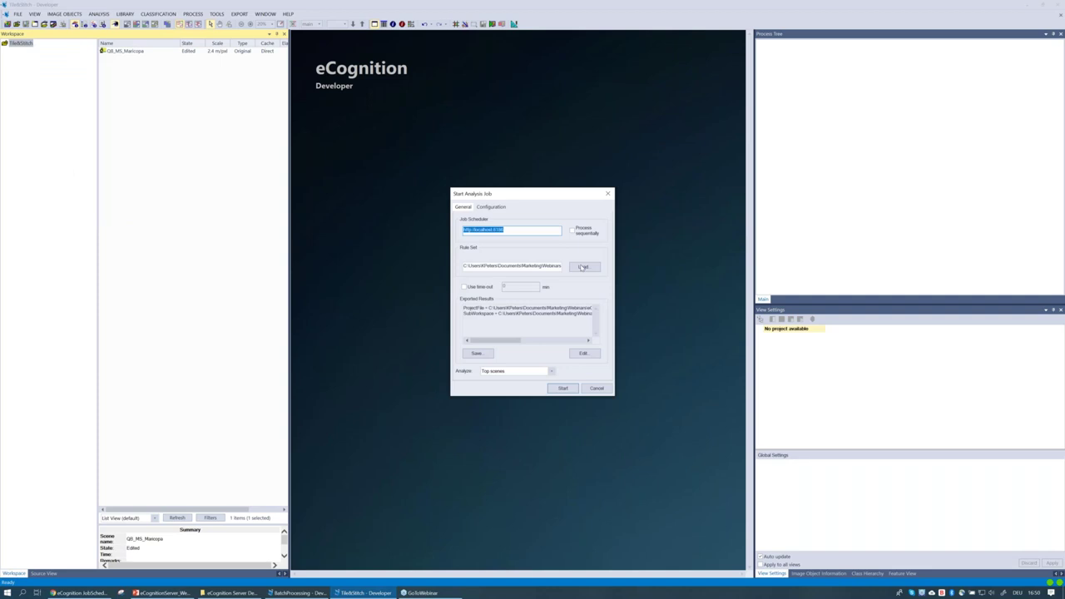
pyautogui.click(581, 267)
pyautogui.click(540, 233)
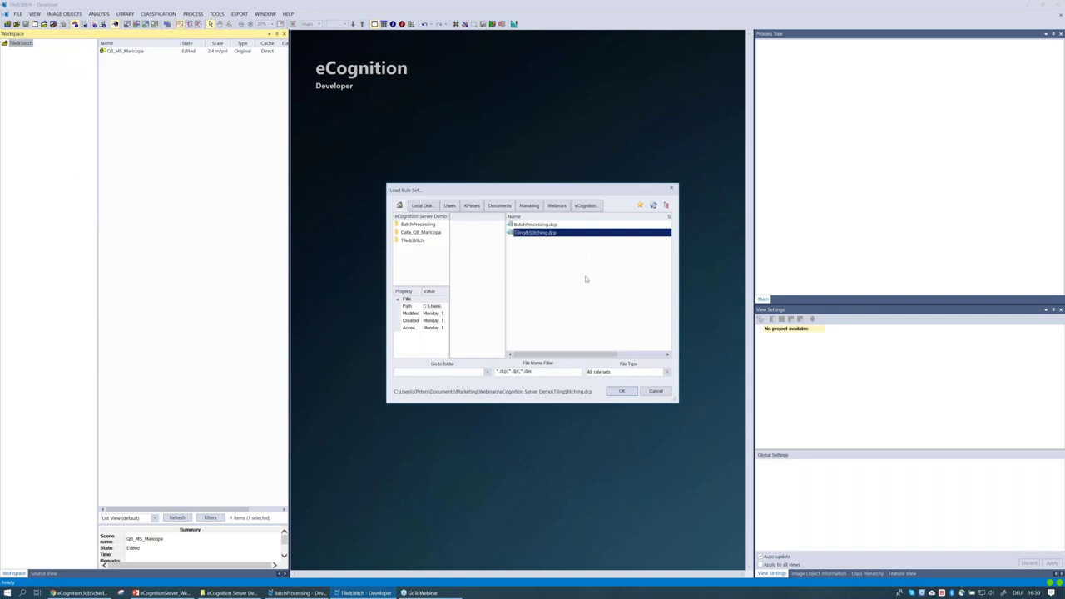
pyautogui.click(621, 391)
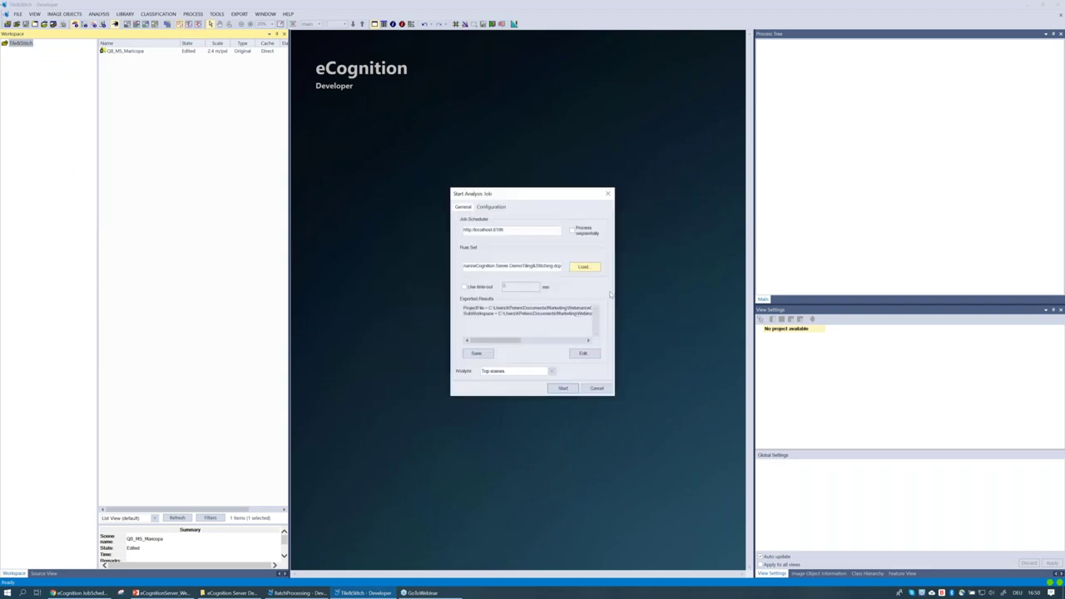
pyautogui.click(563, 388)
pyautogui.click(569, 389)
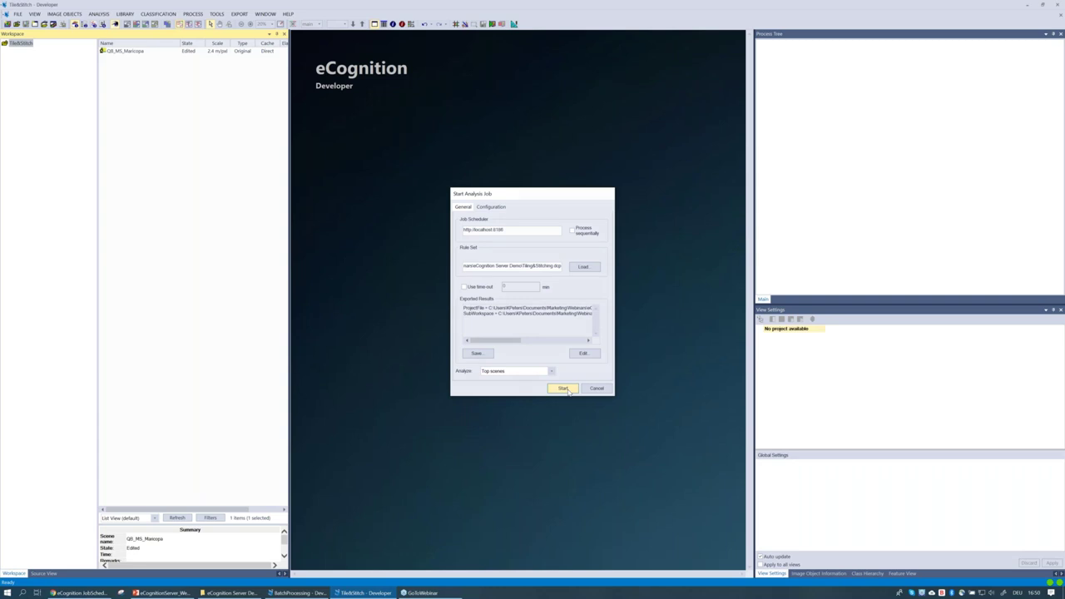
pyautogui.click(569, 388)
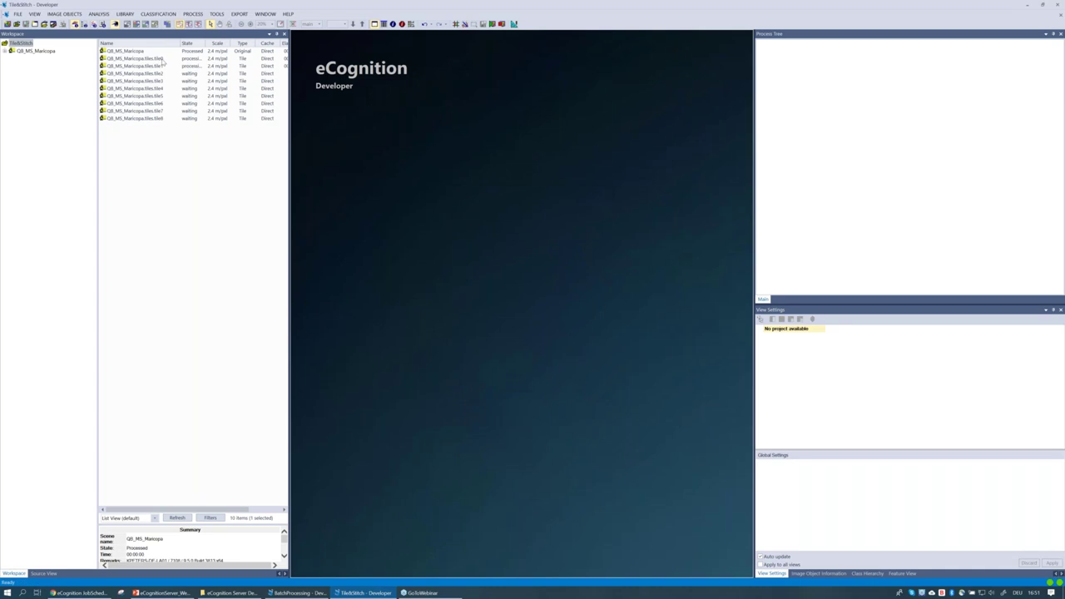
# - Check the processing states of the QB_MS_Maricopa tiles in the workspace, widening the State column to read them fully
pyautogui.click(163, 66)
pyautogui.click(163, 73)
pyautogui.click(163, 81)
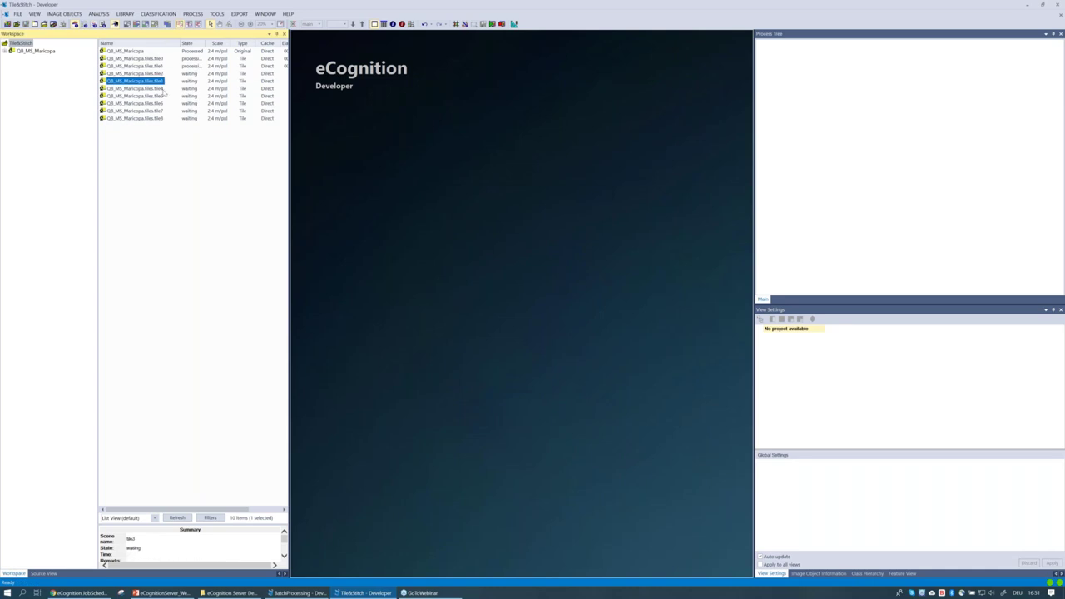
pyautogui.click(164, 88)
pyautogui.click(163, 95)
pyautogui.click(163, 103)
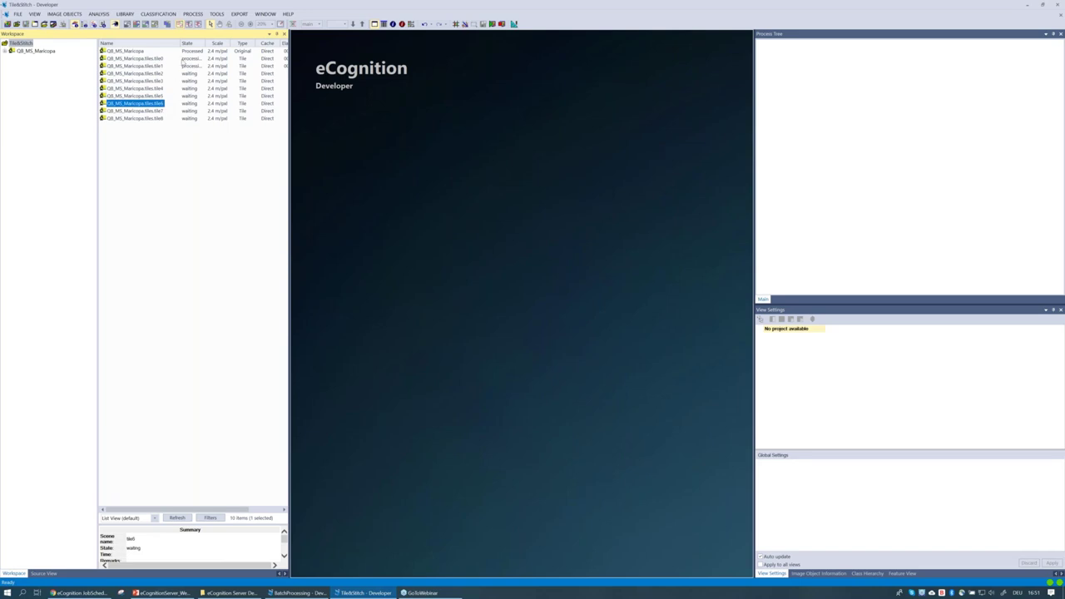
pyautogui.moveTo(209, 44); pyautogui.dragTo(220, 43)
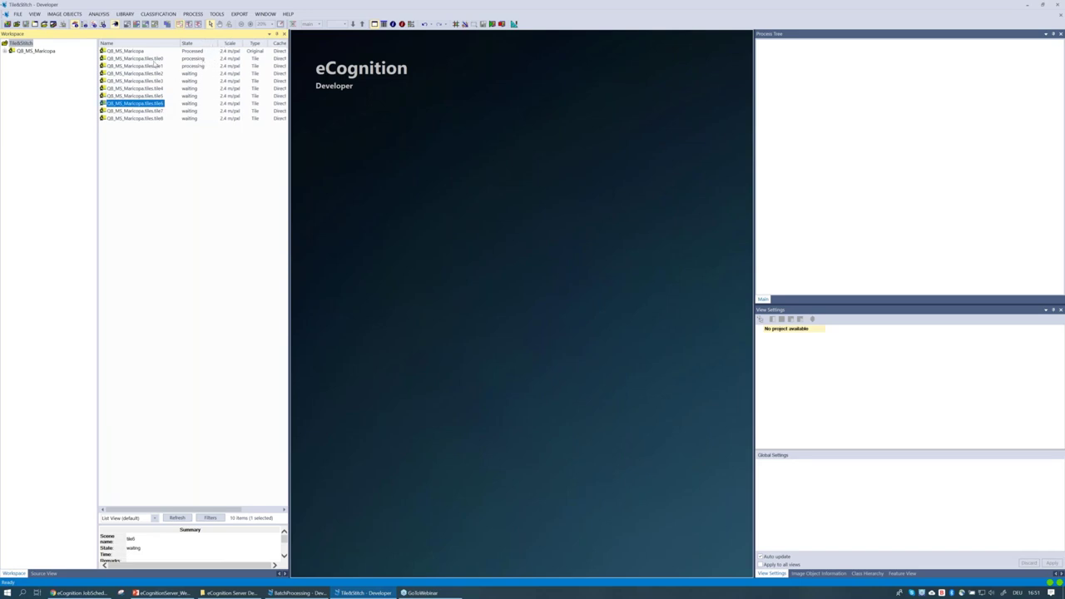
pyautogui.click(155, 59)
pyautogui.click(156, 65)
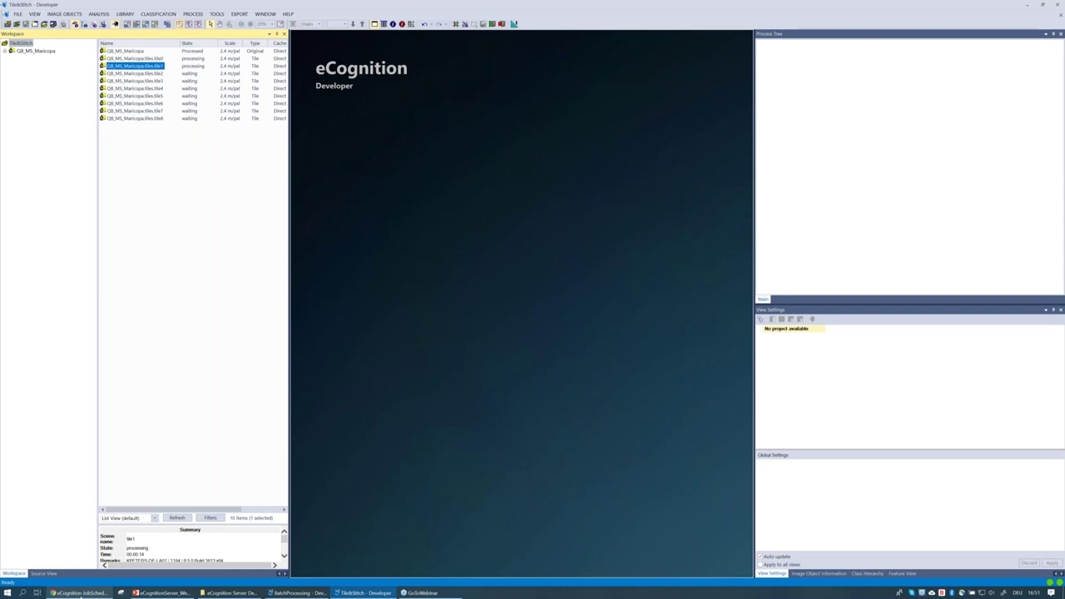
# - Switch to the eCognition JobScheduler in the browser and inspect job 20's analysis node and the progress of its OnTiles set
pyautogui.click(80, 594)
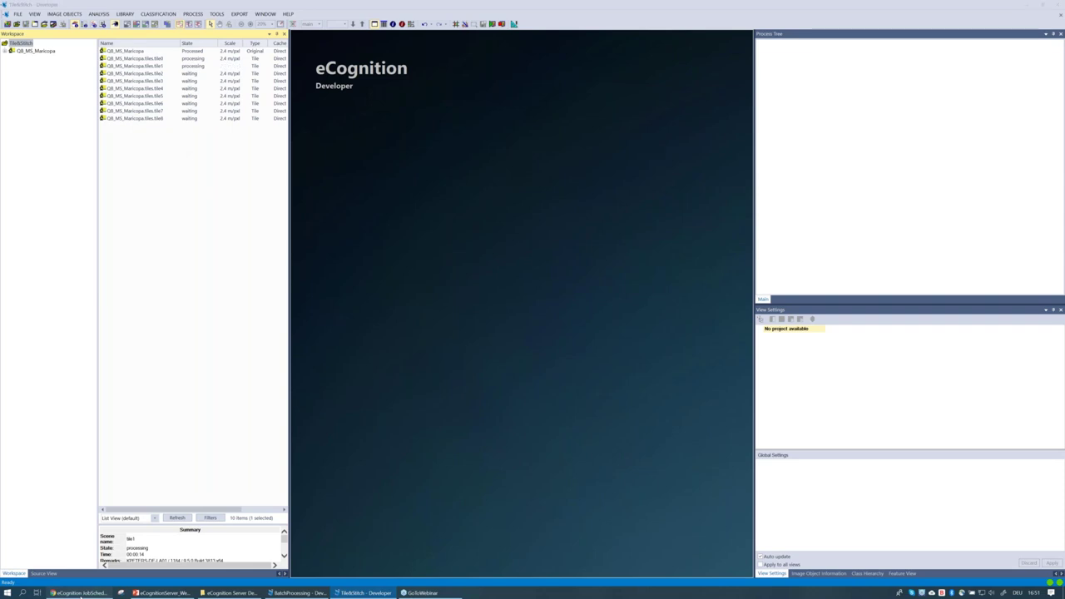
pyautogui.click(81, 593)
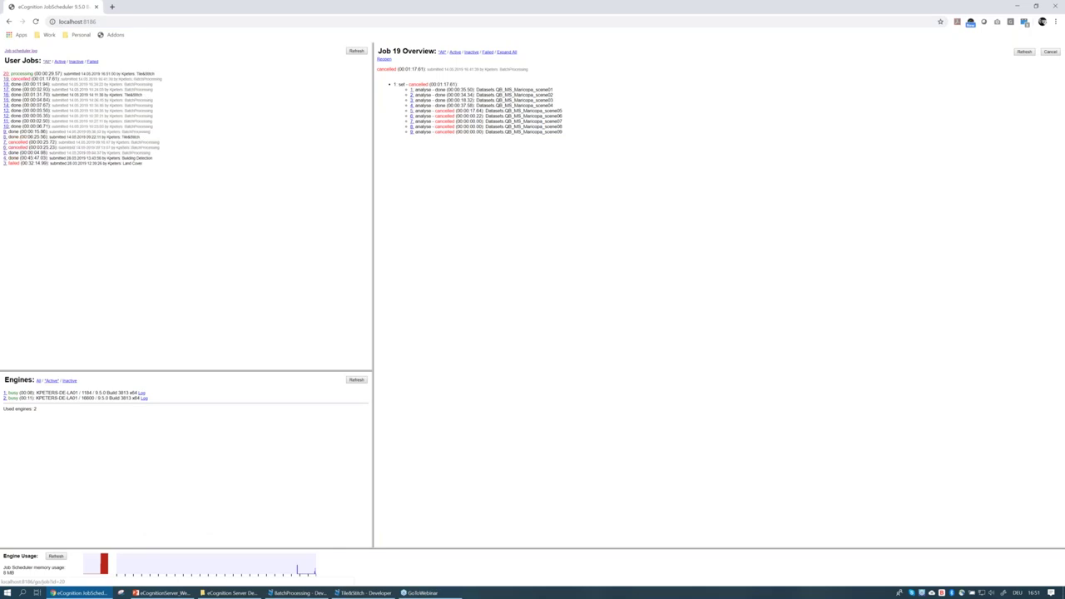
pyautogui.click(6, 73)
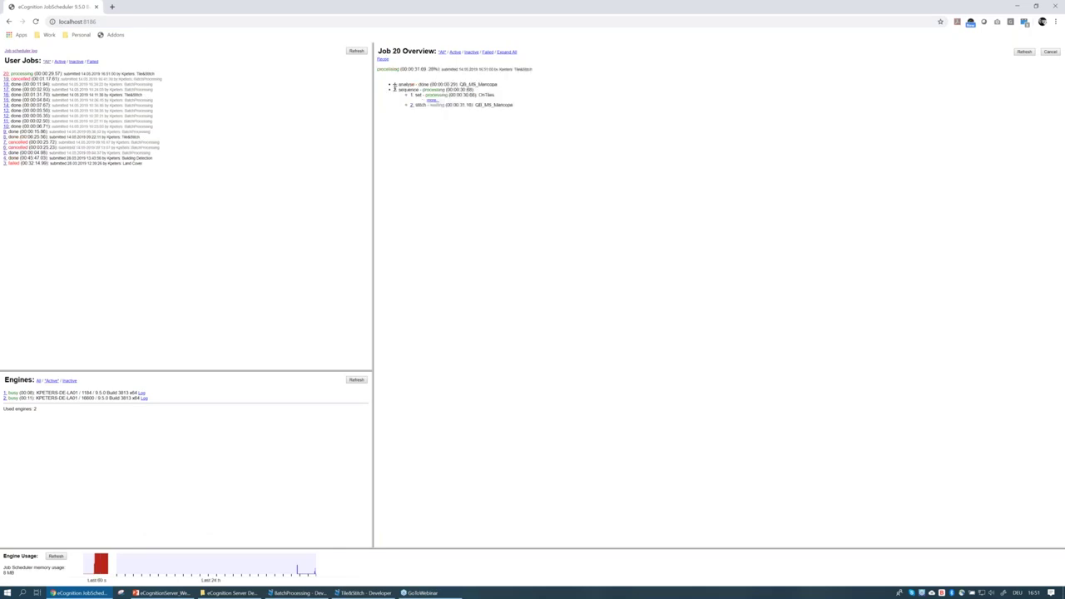
pyautogui.click(394, 85)
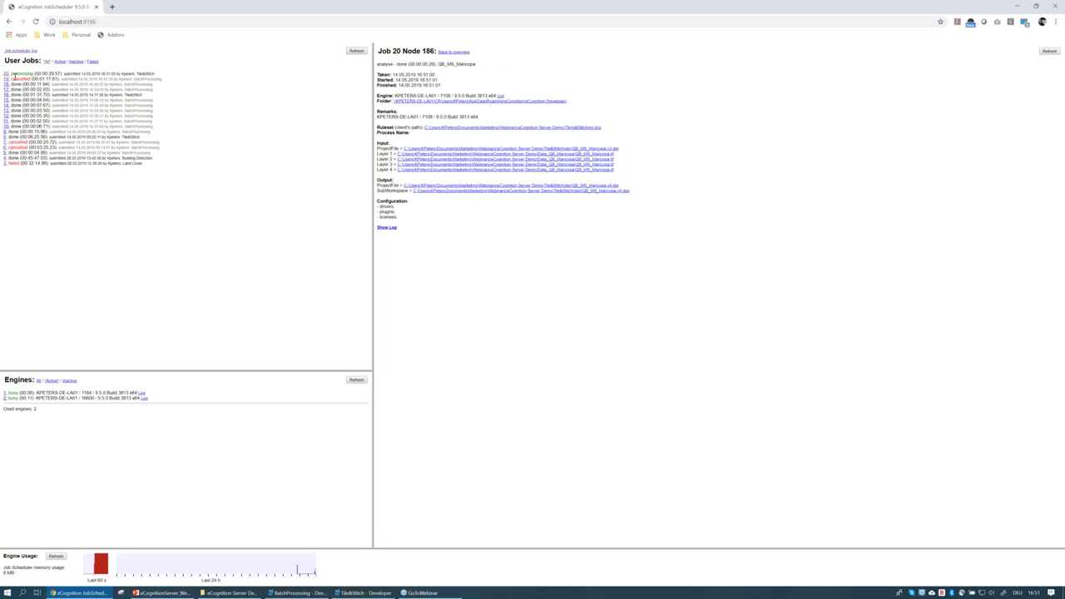
pyautogui.click(5, 74)
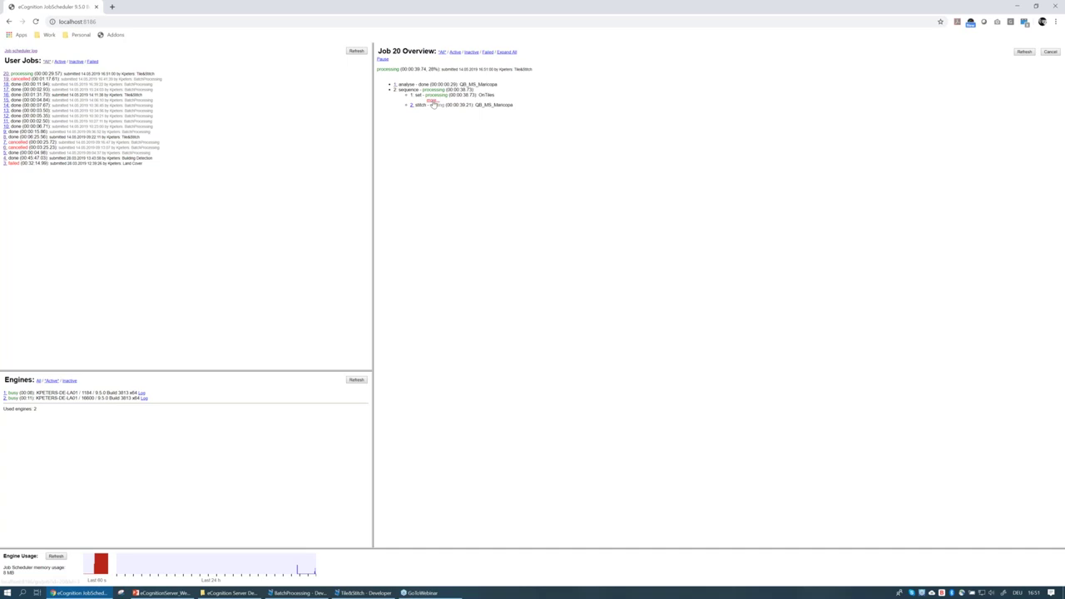
pyautogui.click(432, 101)
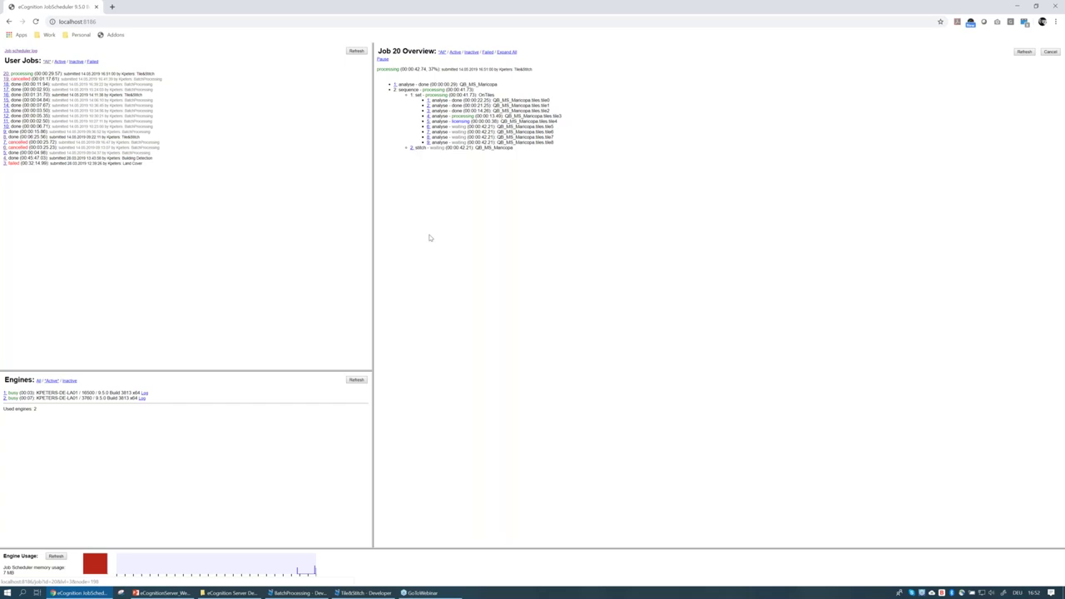
pyautogui.click(1024, 53)
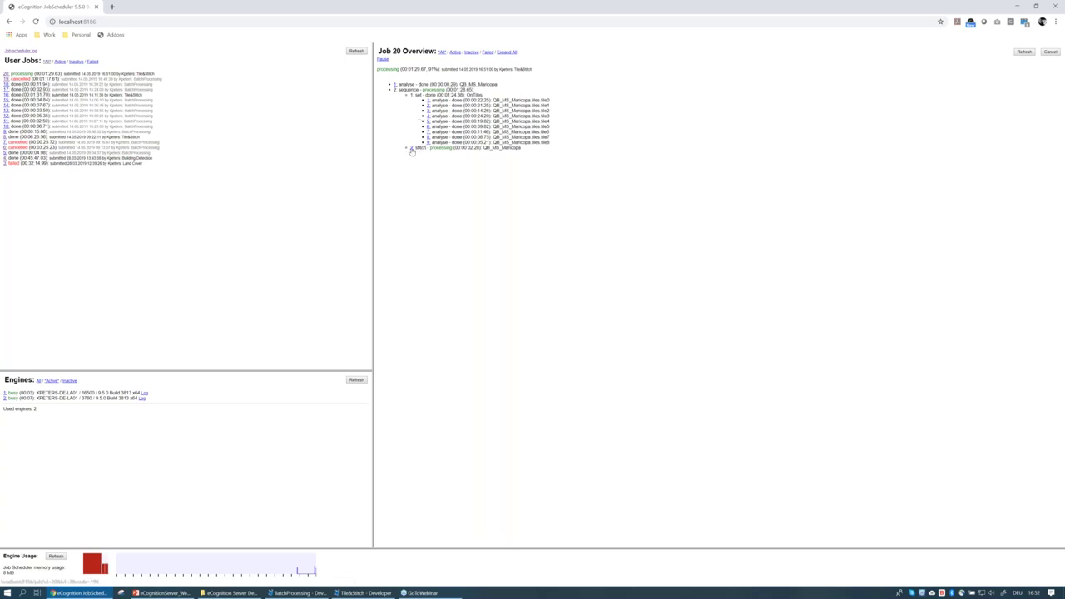
# - Read the log of job 20's stitch node through to its latest entries and return to the job overview
pyautogui.click(411, 147)
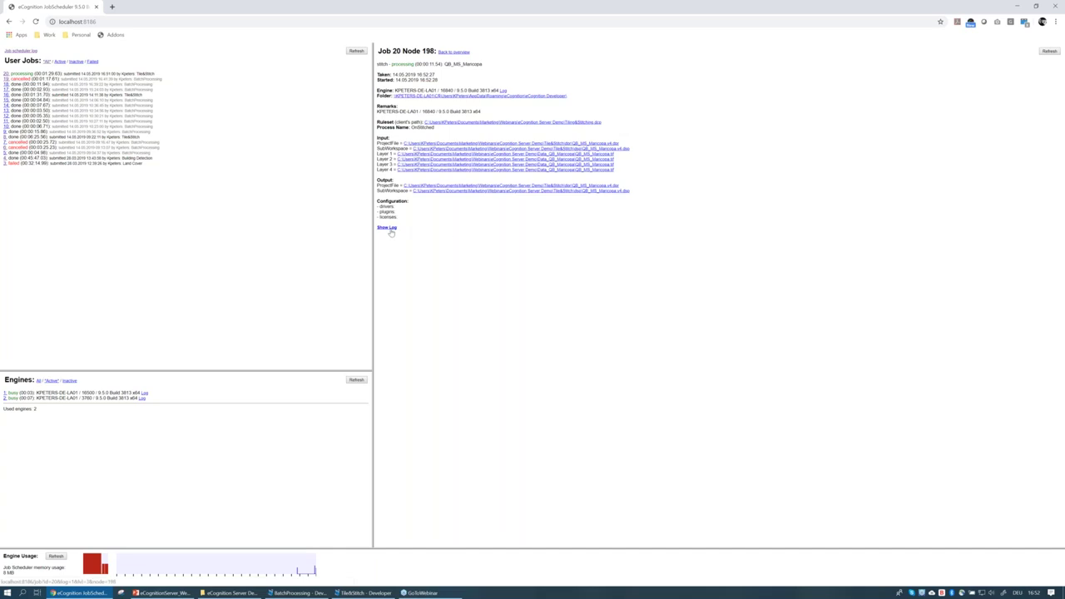
pyautogui.click(392, 231)
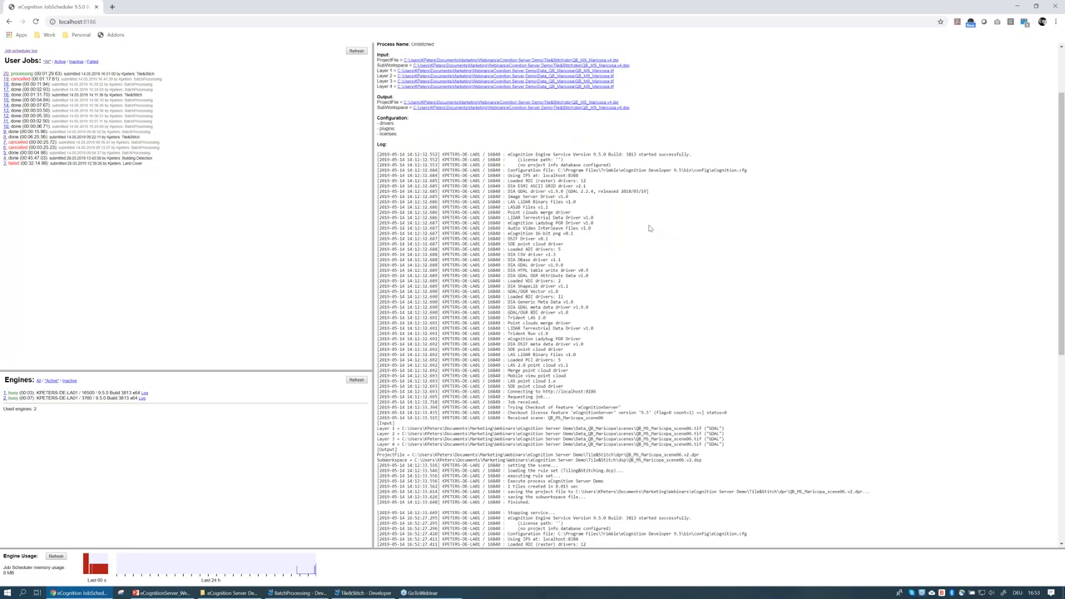
pyautogui.scroll(-2, 650, 228)
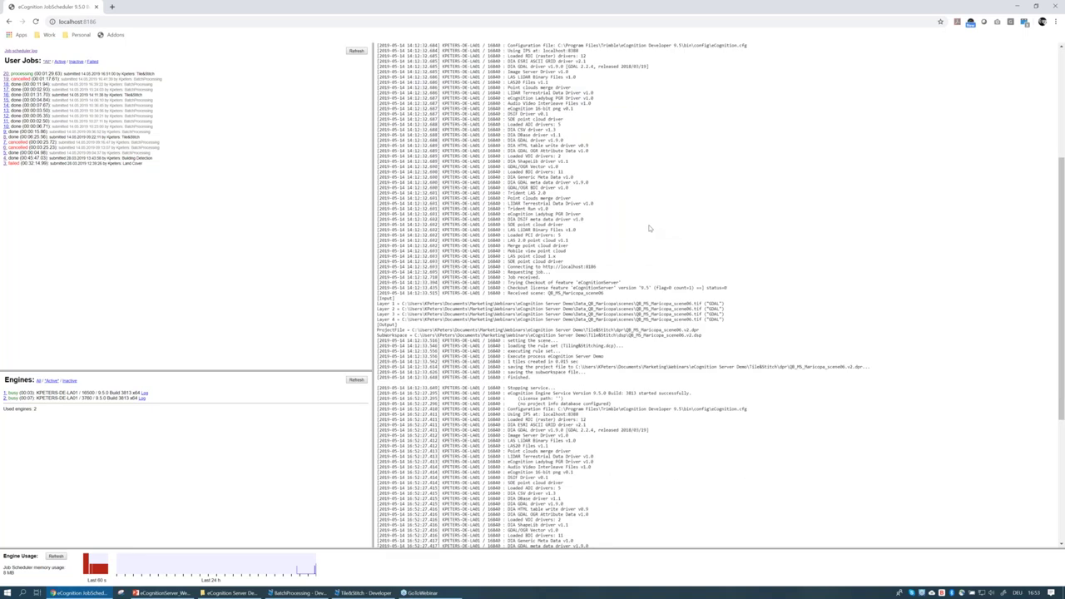
pyautogui.scroll(-4, 650, 228)
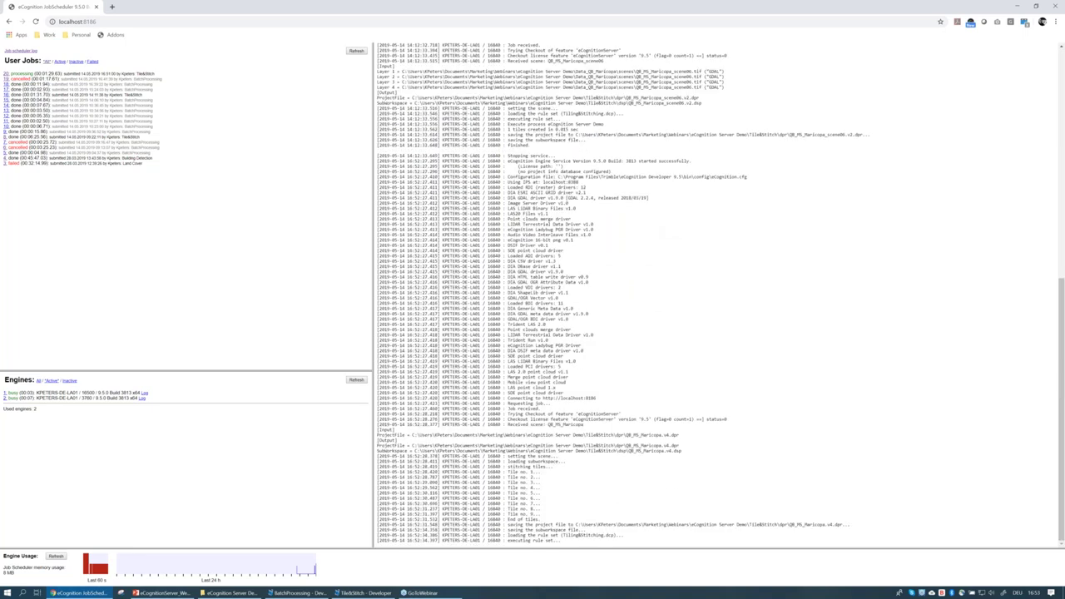
pyautogui.click(5, 74)
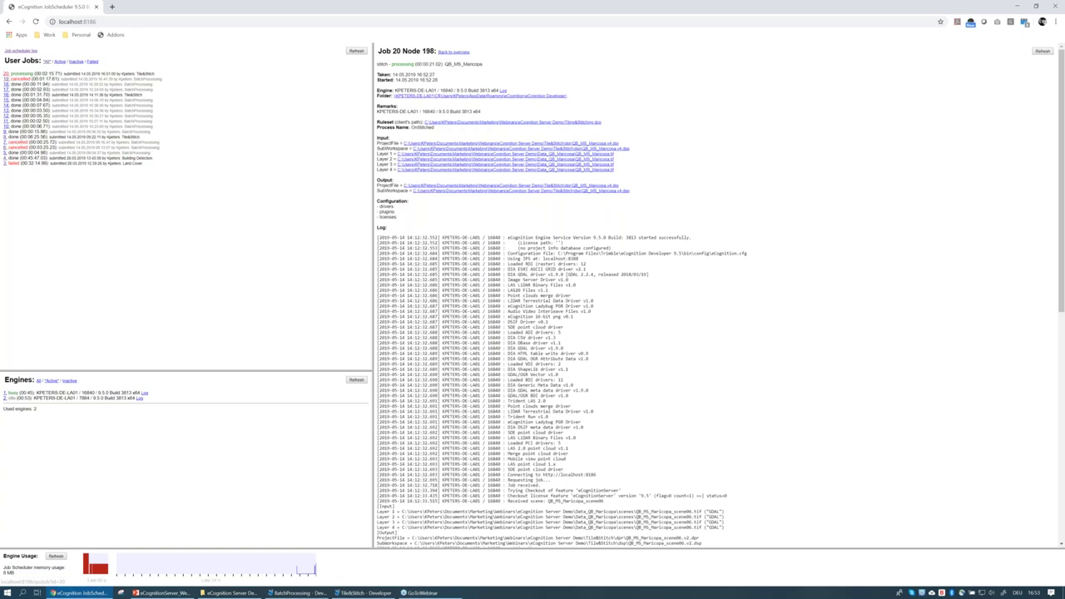
pyautogui.click(6, 73)
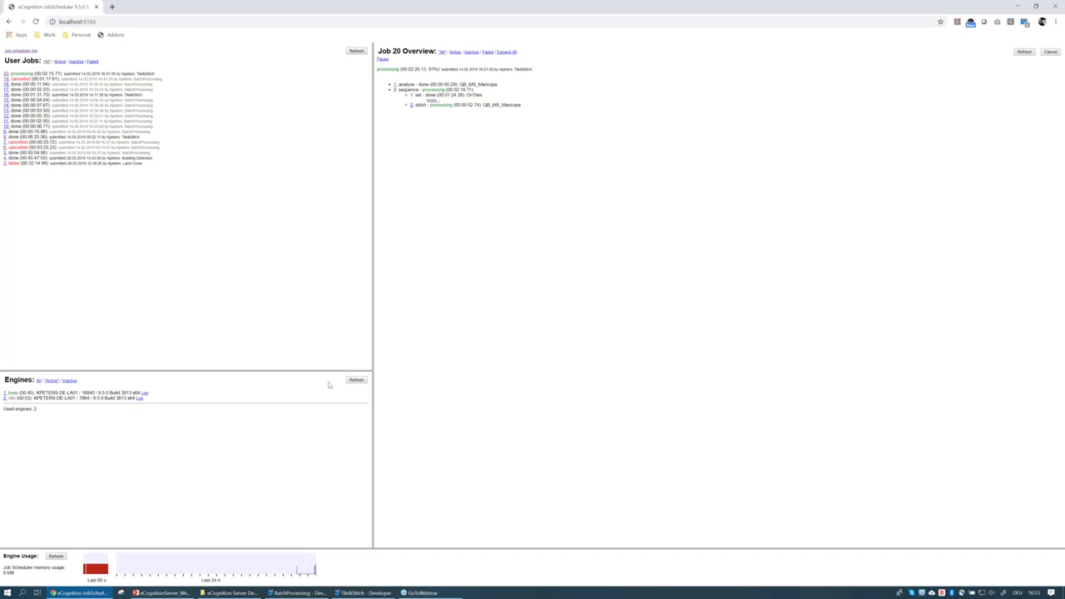
# - Switch back to eCognition Developer, check the tile states, and open the stitched QB_MS_Maricopa scene to examine its classification
pyautogui.click(362, 594)
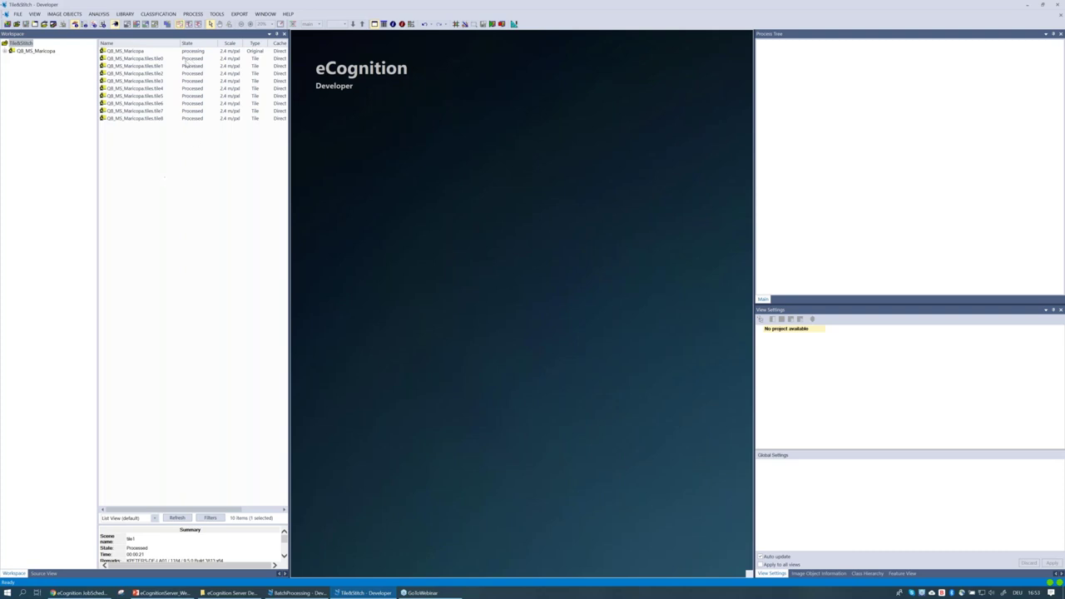
pyautogui.click(157, 66)
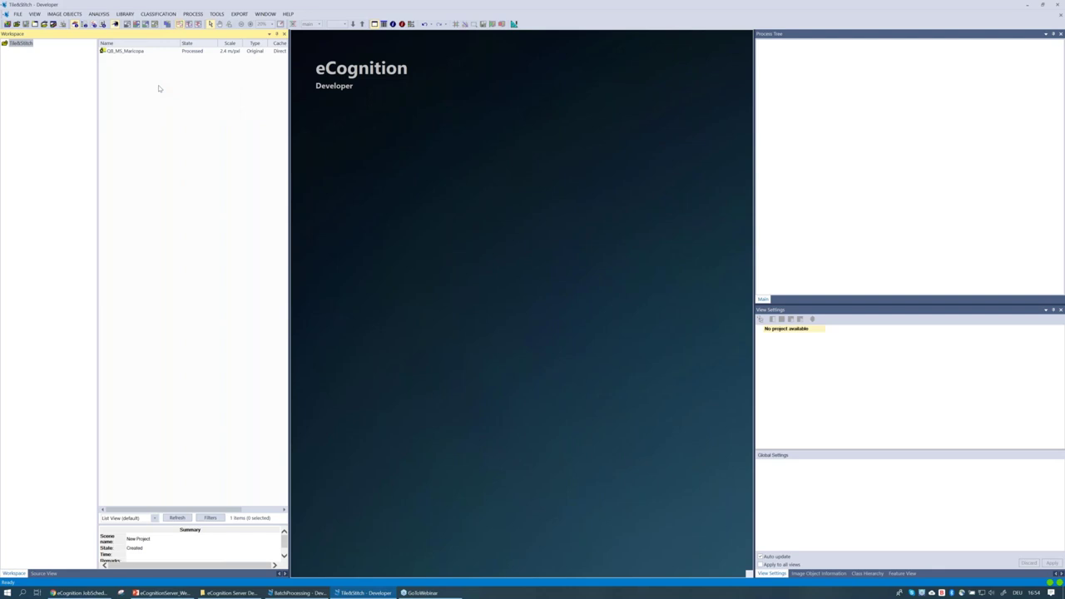
pyautogui.click(142, 52)
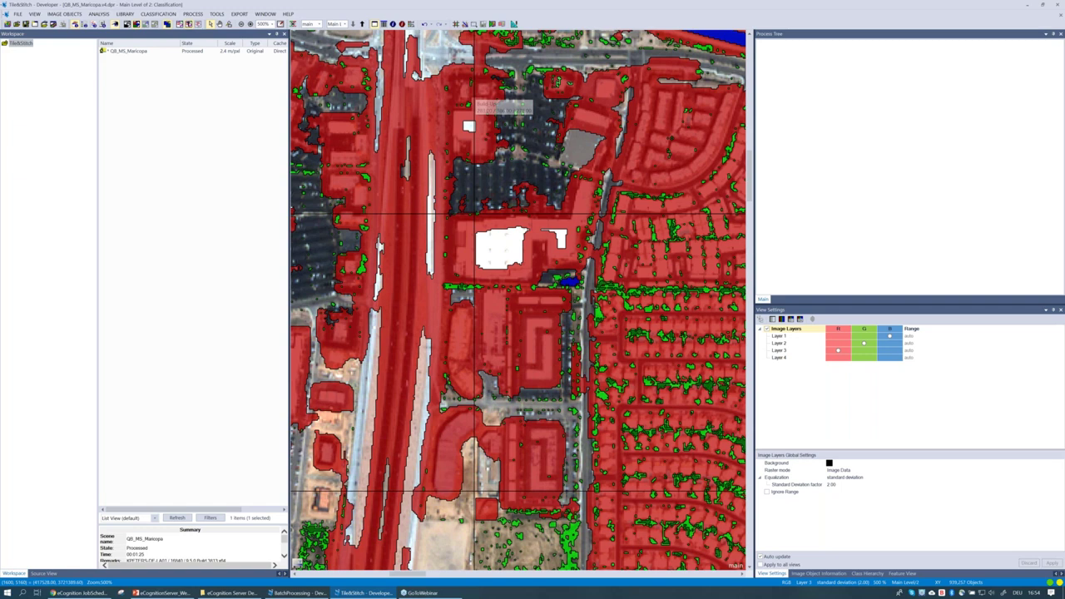
pyautogui.scroll(-3, 523, 214)
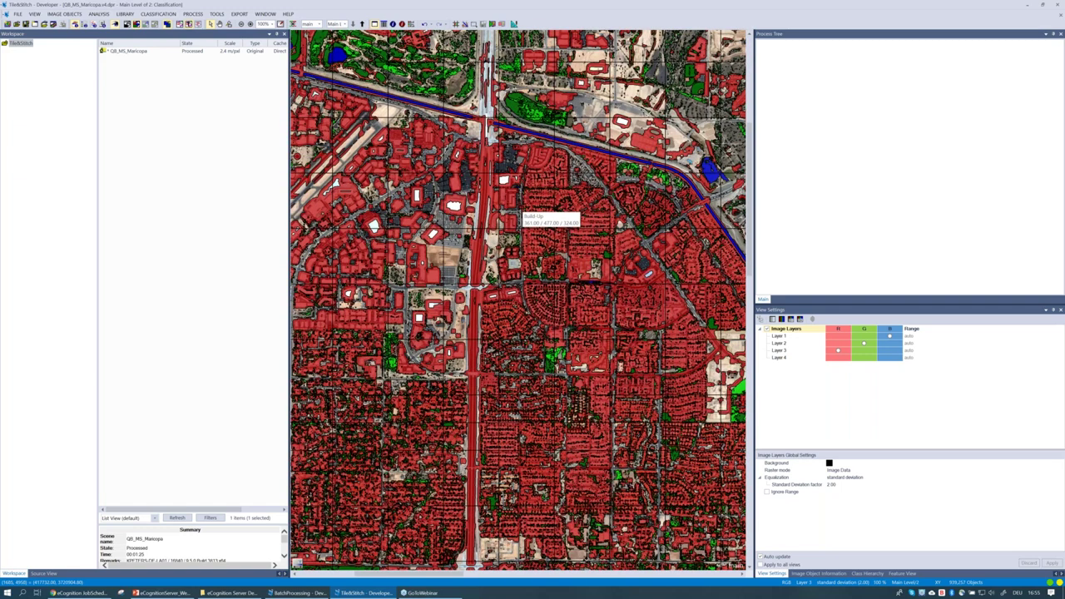